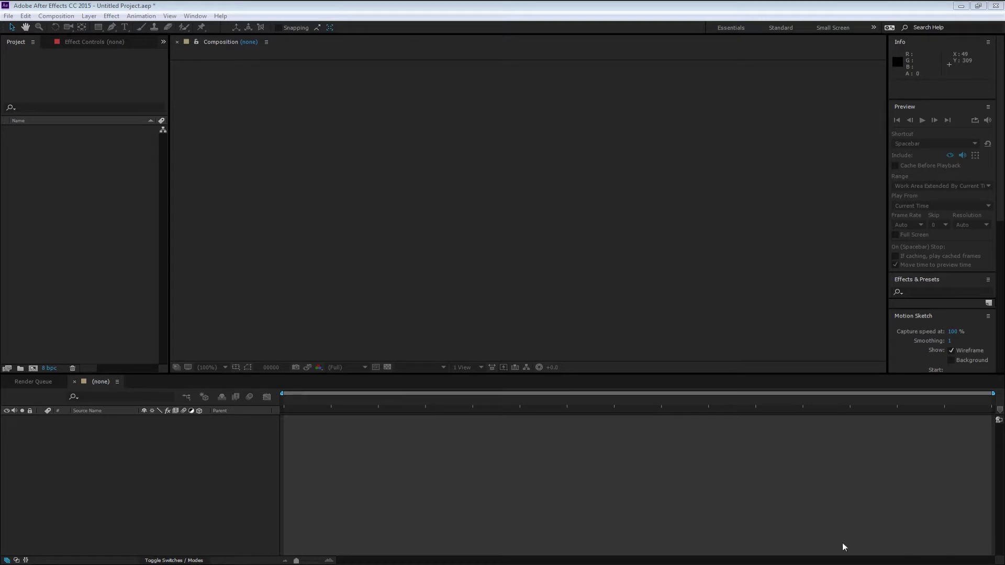
Import the video file The Matrix (1999).mp4 into the project as footage.
{"action": "left_click", "coordinate": [9, 16]}
{"action": "mouse_move", "coordinate": [44, 154]}
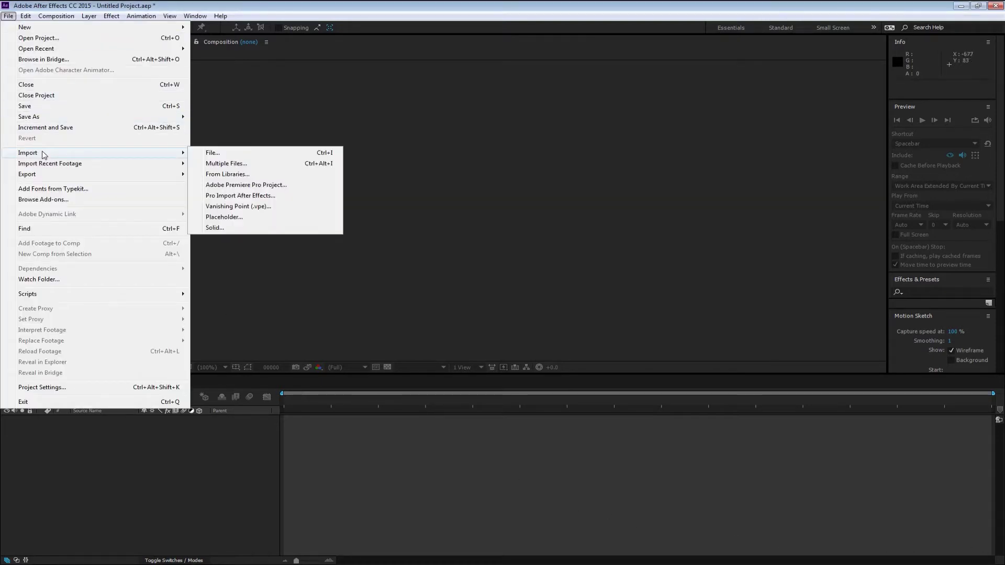
{"action": "left_click", "coordinate": [212, 153]}
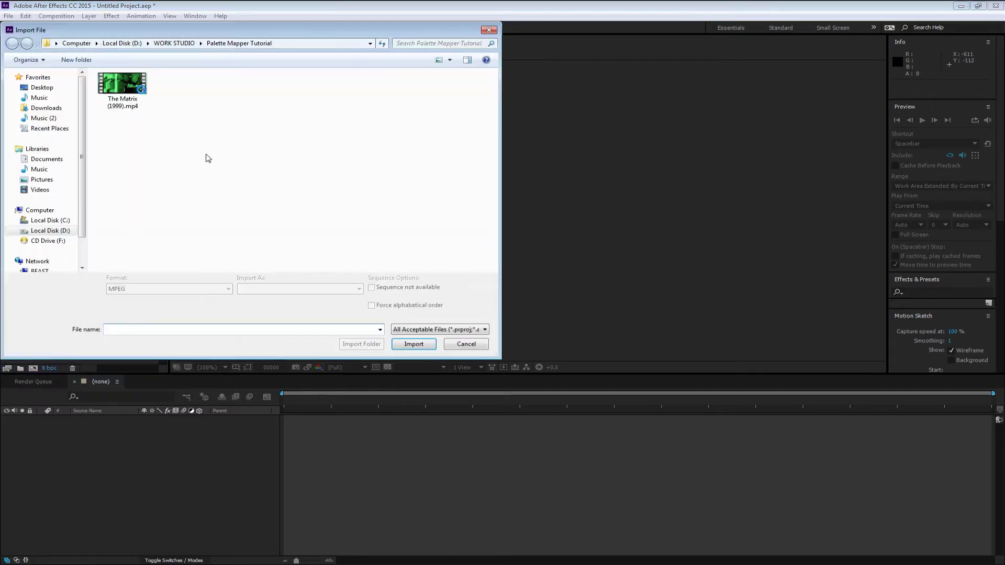
{"action": "left_click", "coordinate": [125, 90]}
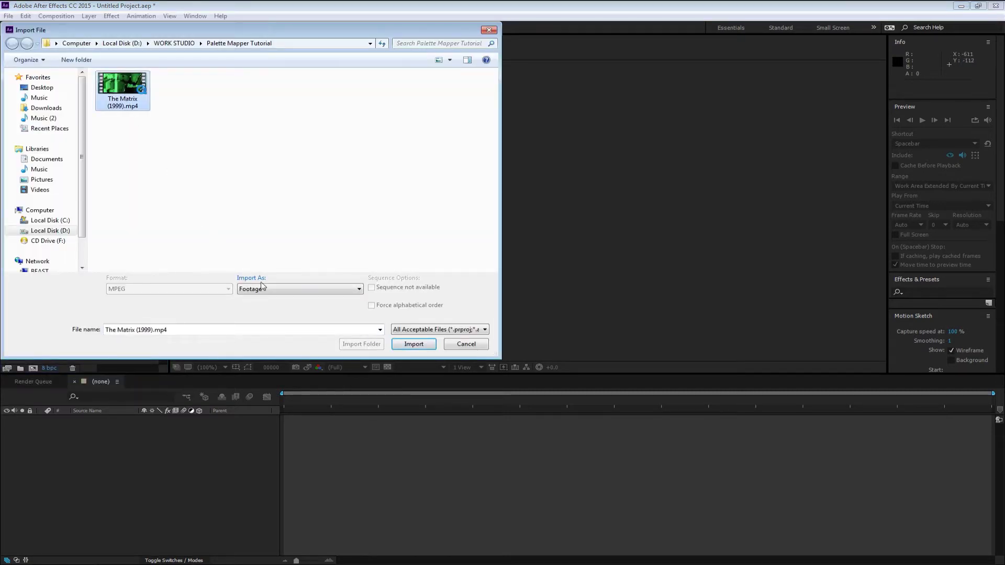
{"action": "left_click", "coordinate": [413, 344]}
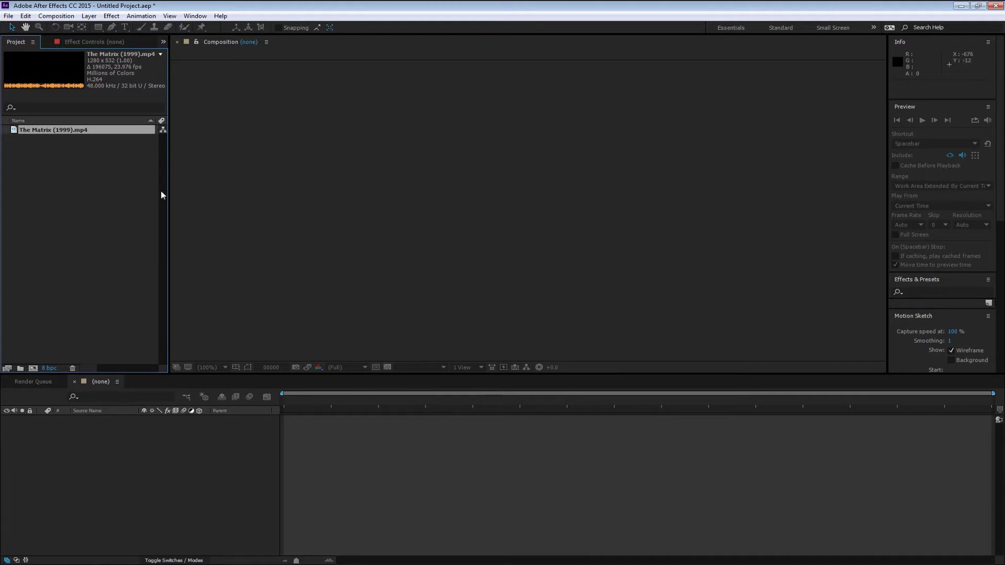
Create a composition from The Matrix (1999).mp4, scrub through its footage, and return to the first frame.
{"action": "left_click_drag", "start_coordinate": [97, 130], "coordinate": [34, 368]}
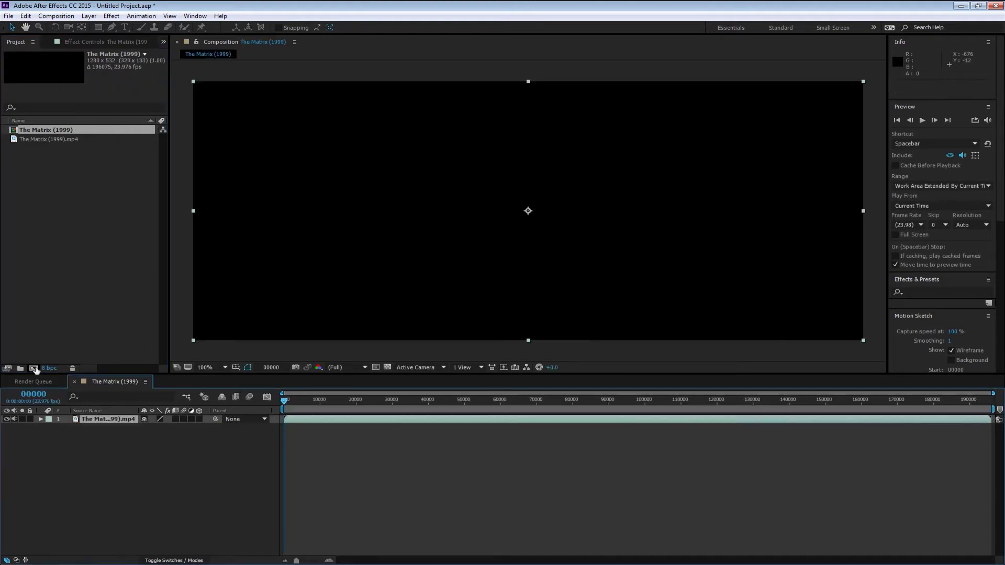
{"action": "left_click_drag", "start_coordinate": [287, 400], "coordinate": [428, 402]}
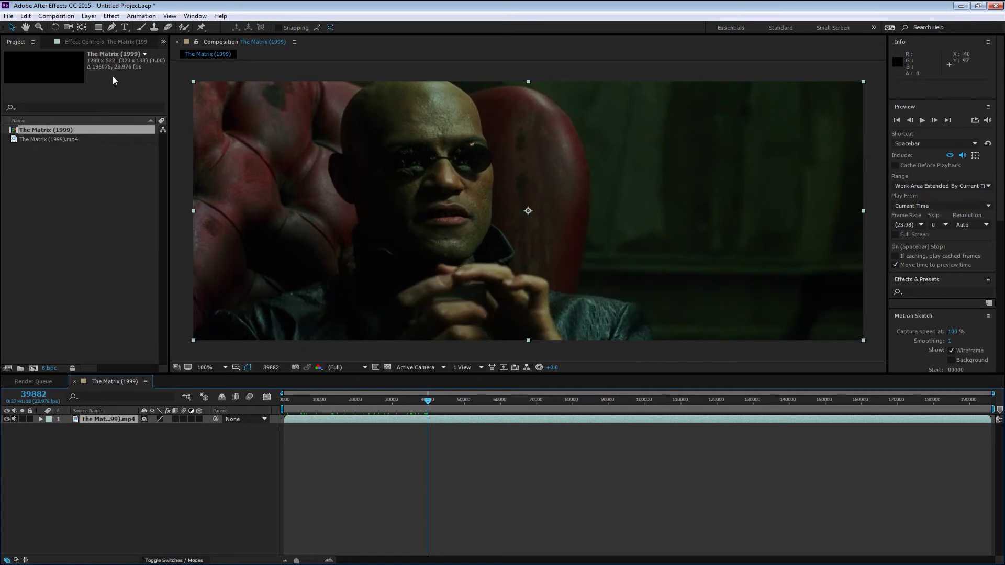
{"action": "left_click", "coordinate": [282, 402]}
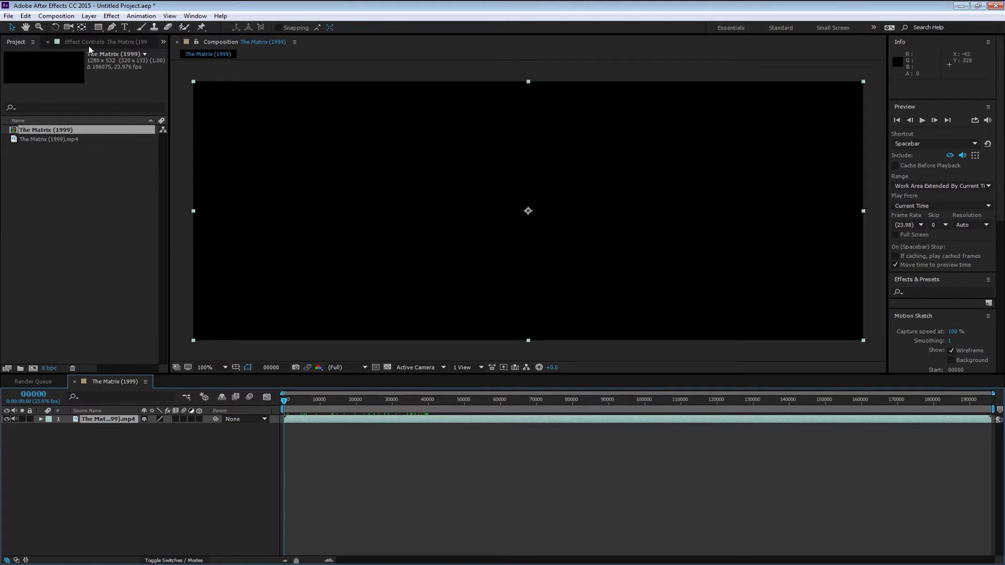
Time-stretch the movie layer to a new duration of 1280 frames.
{"action": "left_click", "coordinate": [89, 16]}
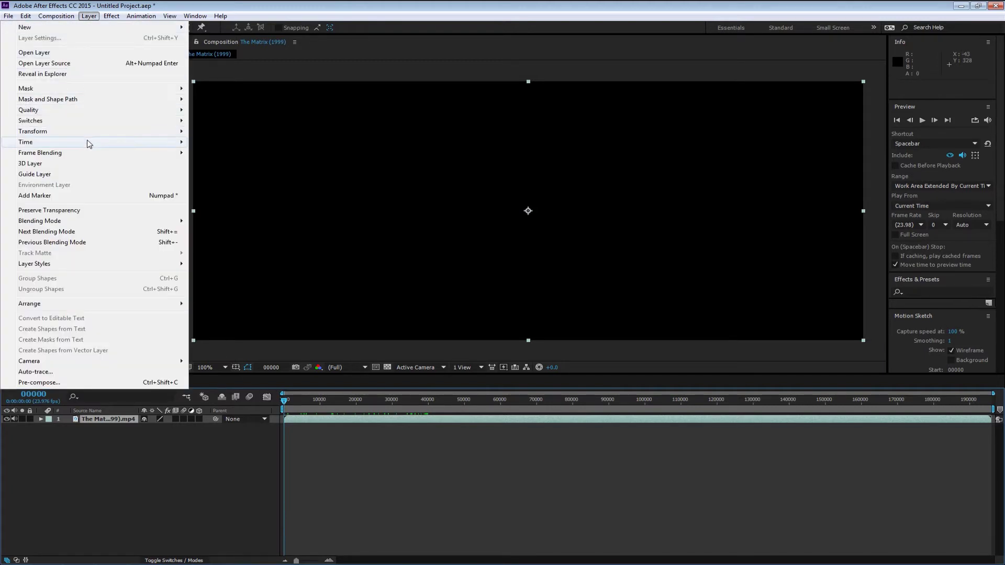
{"action": "mouse_move", "coordinate": [89, 143]}
{"action": "left_click", "coordinate": [226, 164]}
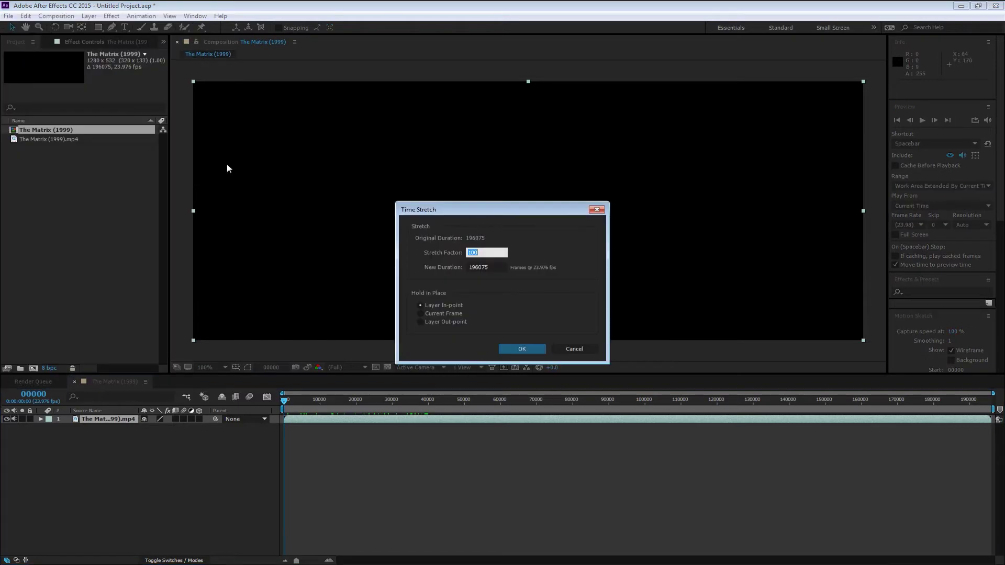
{"action": "left_click", "coordinate": [497, 267]}
{"action": "type", "text": "12"}
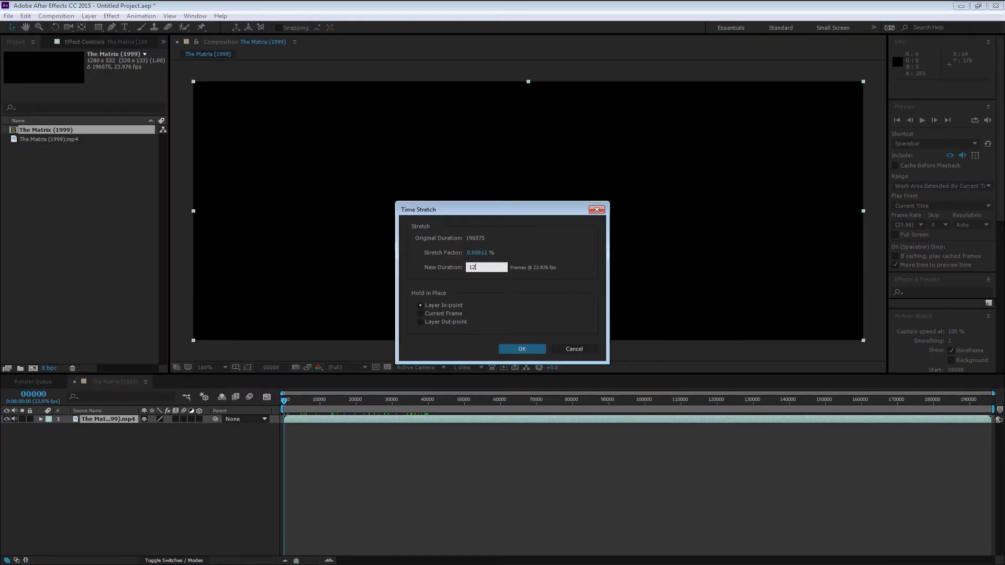
{"action": "type", "text": "80"}
{"action": "left_click", "coordinate": [517, 348]}
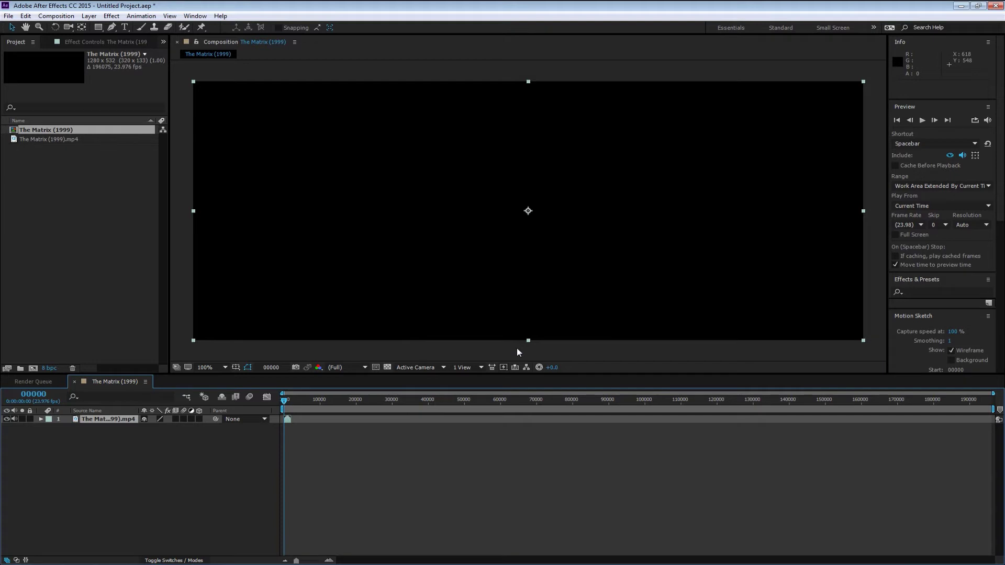
Set the movie composition's duration to 1280 frames and rename the composition to Footage.
{"action": "left_click", "coordinate": [63, 19]}
{"action": "left_click", "coordinate": [73, 44]}
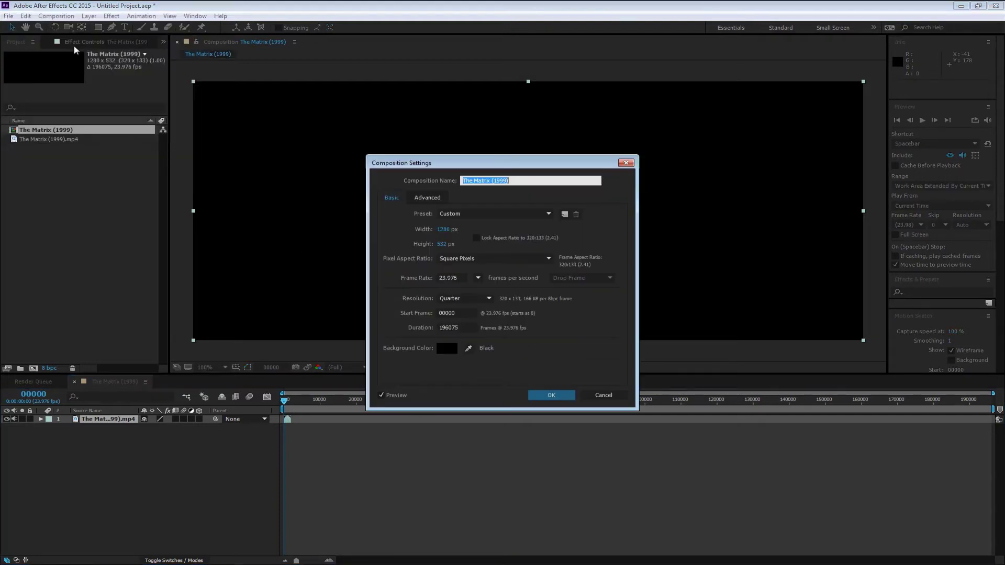
{"action": "left_click", "coordinate": [455, 328]}
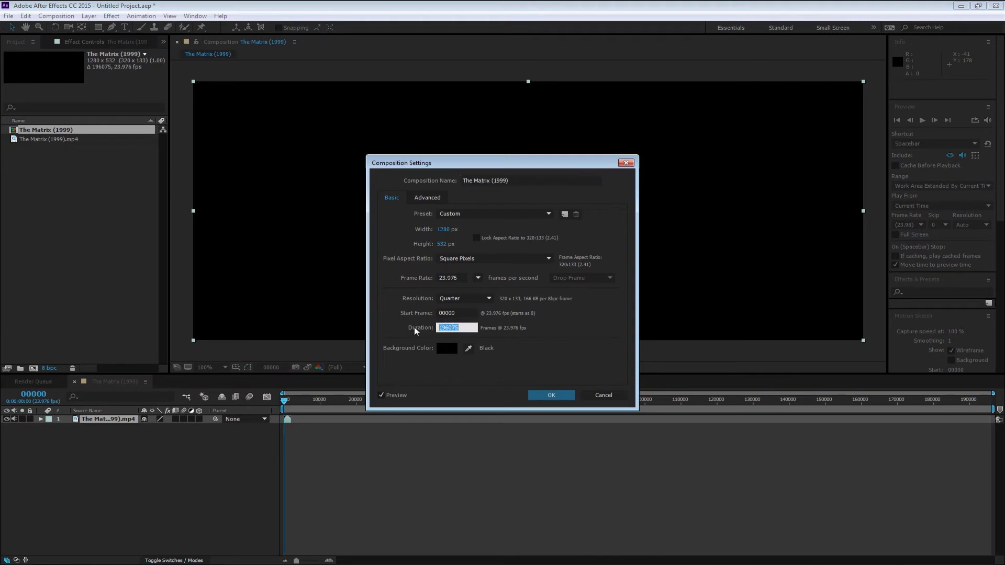
{"action": "type", "text": "1280"}
{"action": "left_click", "coordinate": [510, 180]}
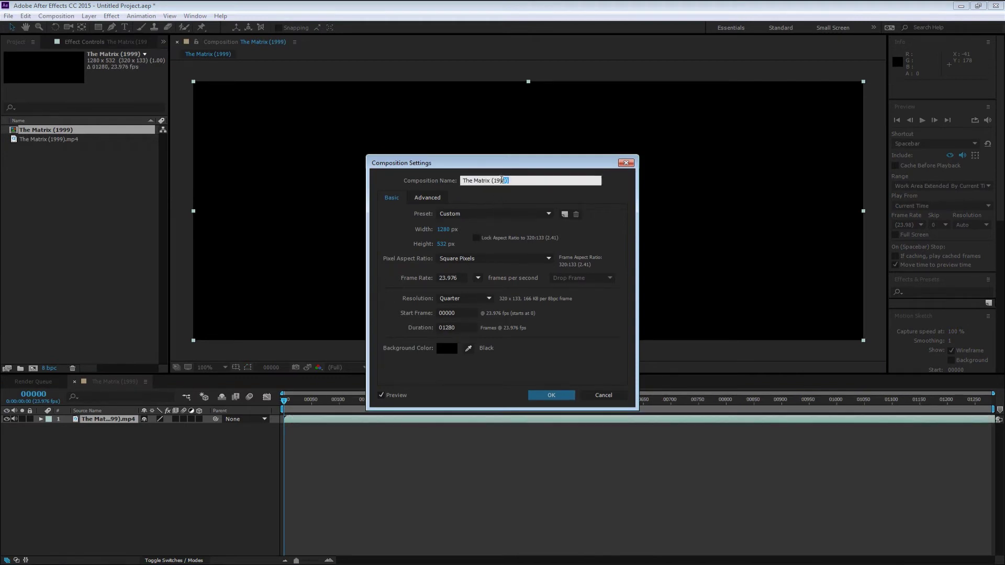
{"action": "type", "text": "Footage"}
{"action": "left_click", "coordinate": [553, 397]}
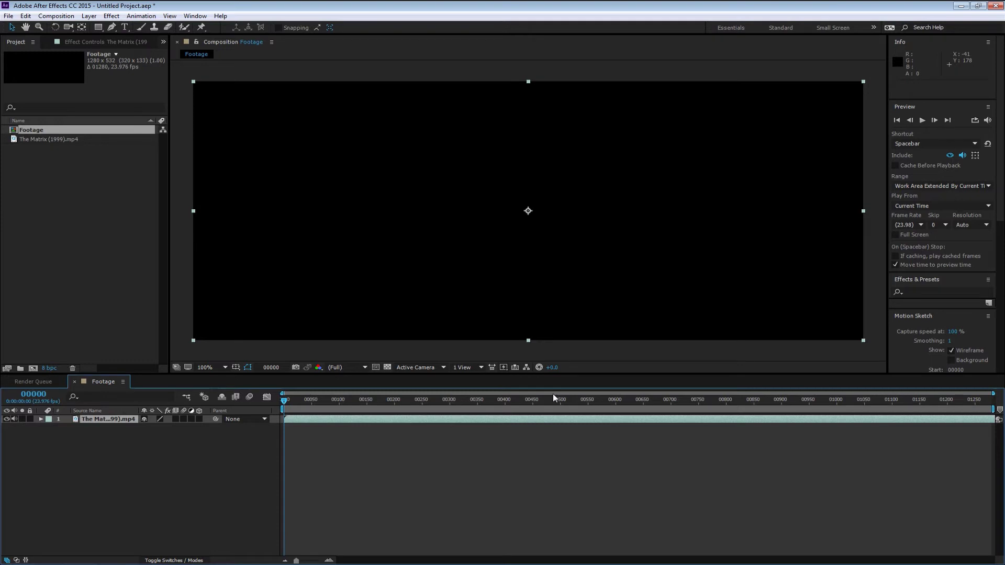
Create a new composition named Palette Mapper, 1280 px wide and 360 px high, with a duration of 1280 frames.
{"action": "left_click", "coordinate": [70, 16]}
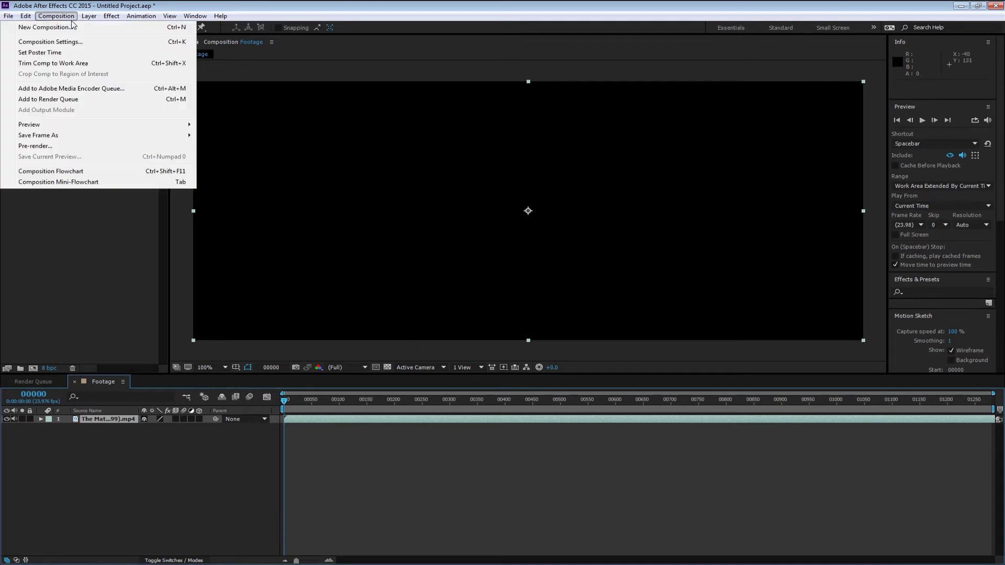
{"action": "left_click", "coordinate": [72, 26]}
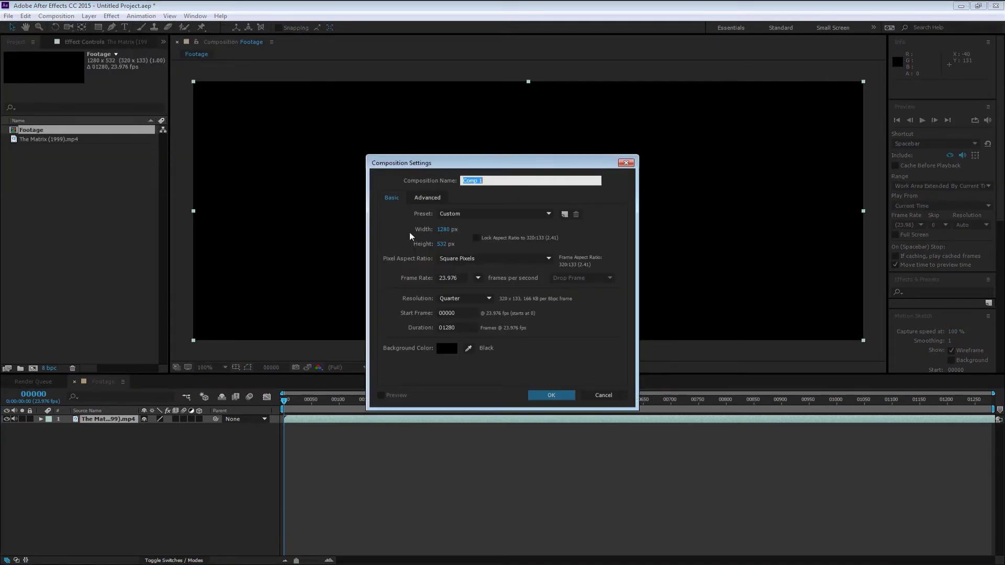
{"action": "left_click", "coordinate": [439, 244]}
{"action": "type", "text": "360"}
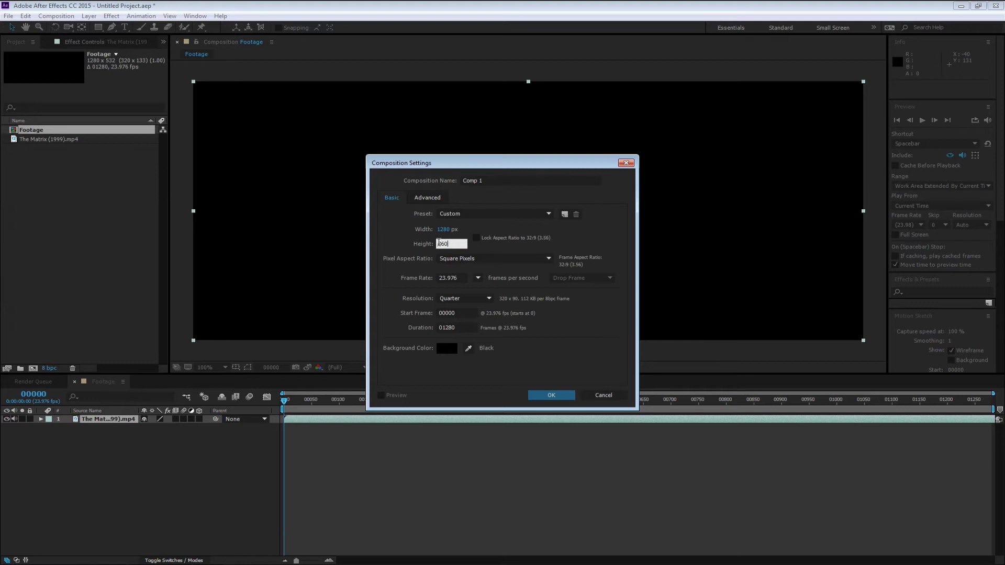
{"action": "key", "text": "Return"}
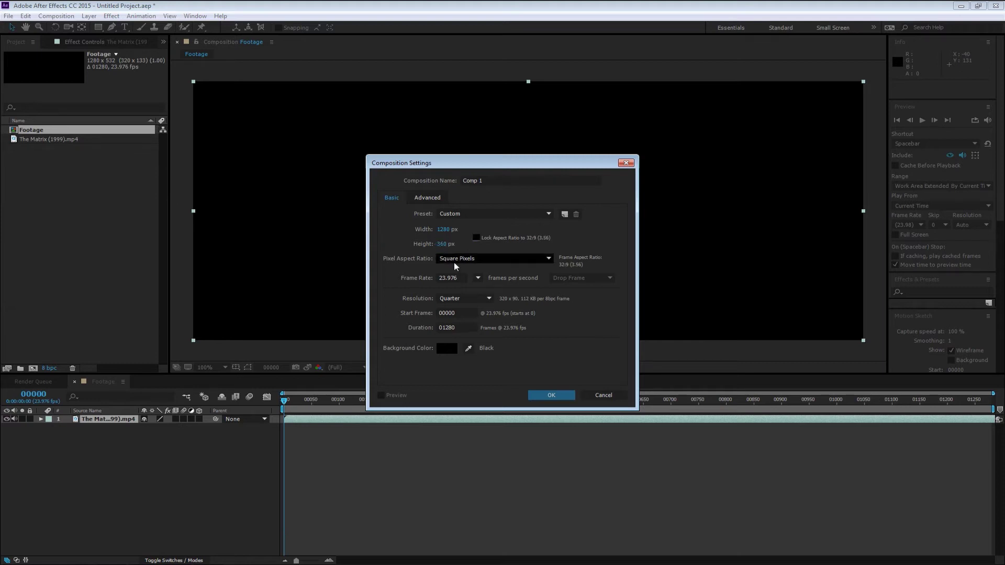
{"action": "left_click", "coordinate": [449, 327]}
{"action": "type", "text": "128"}
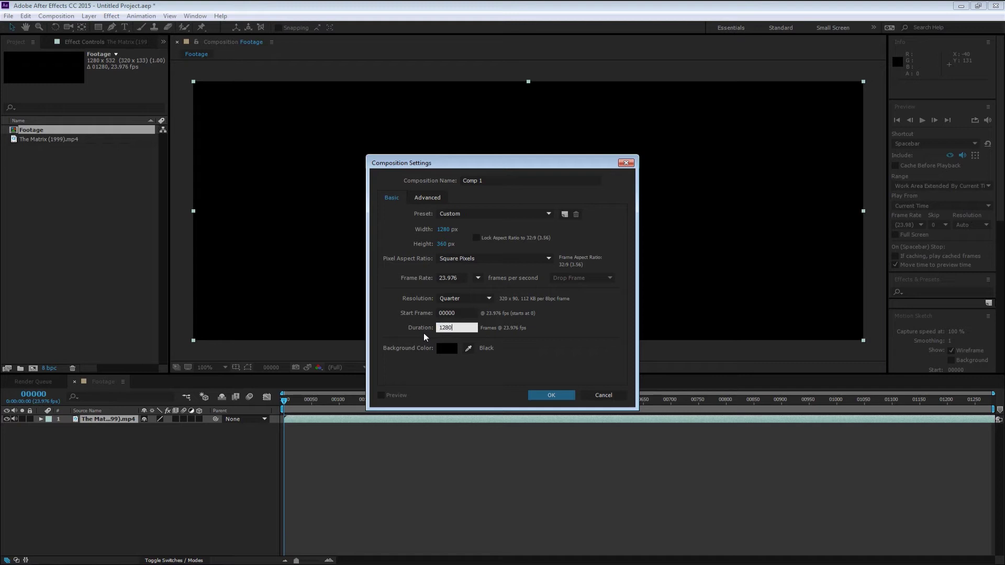
{"action": "type", "text": "0"}
{"action": "left_click", "coordinate": [495, 180]}
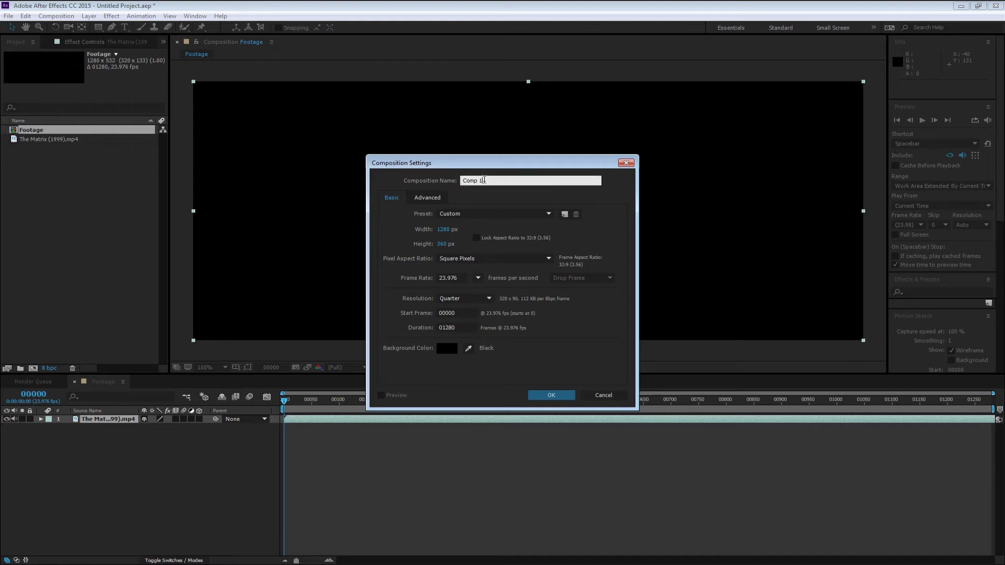
{"action": "type", "text": "Palette Mapper"}
{"action": "key", "text": "Return"}
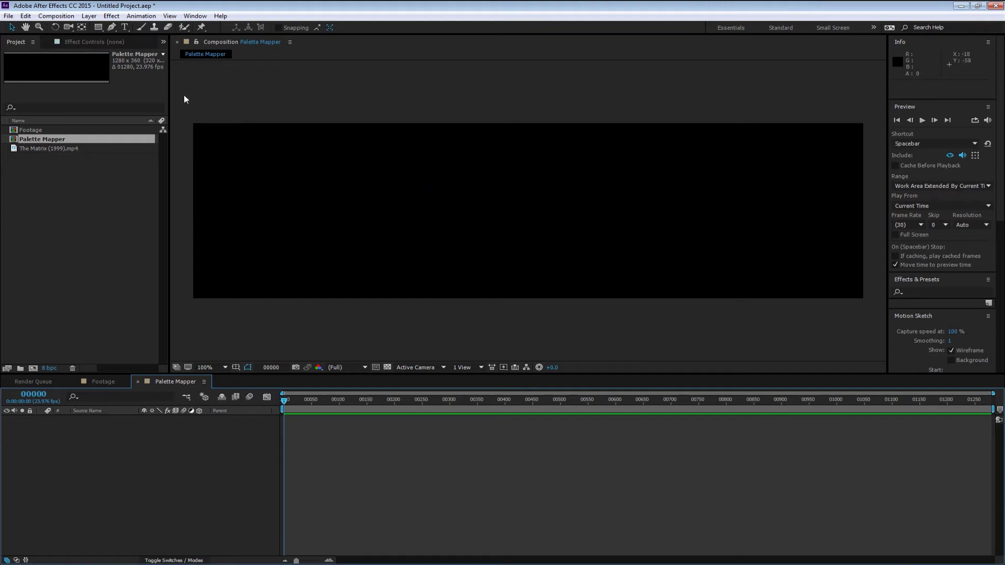
Add a black solid layer at the full composition size to the Palette Mapper composition.
{"action": "left_click", "coordinate": [94, 18]}
{"action": "mouse_move", "coordinate": [94, 27]}
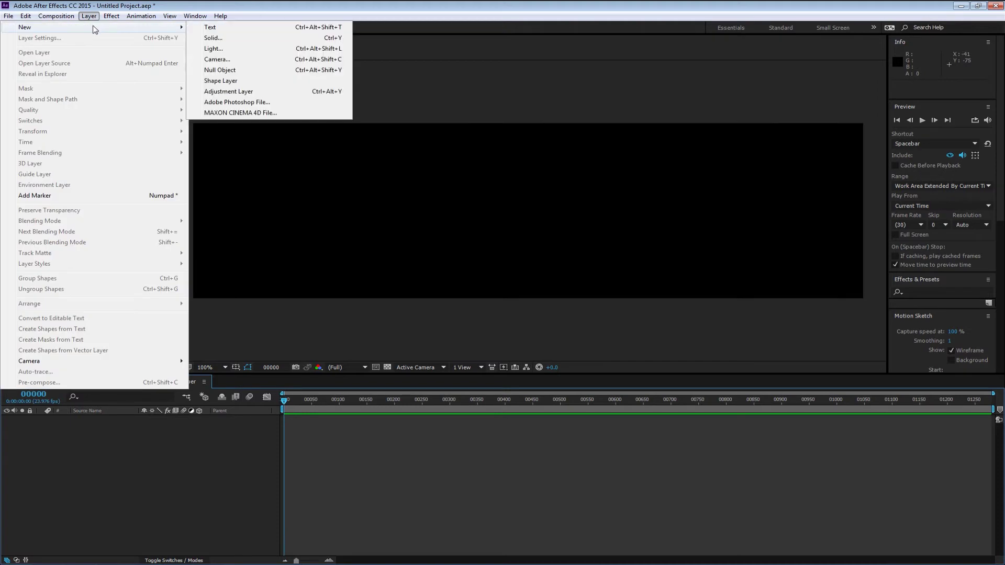
{"action": "left_click", "coordinate": [211, 39]}
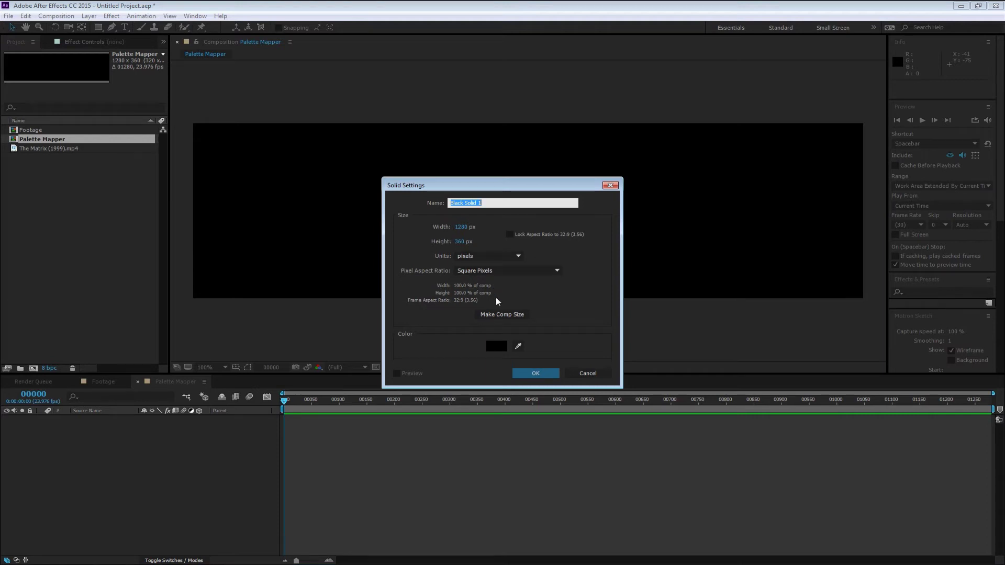
{"action": "left_click", "coordinate": [535, 373]}
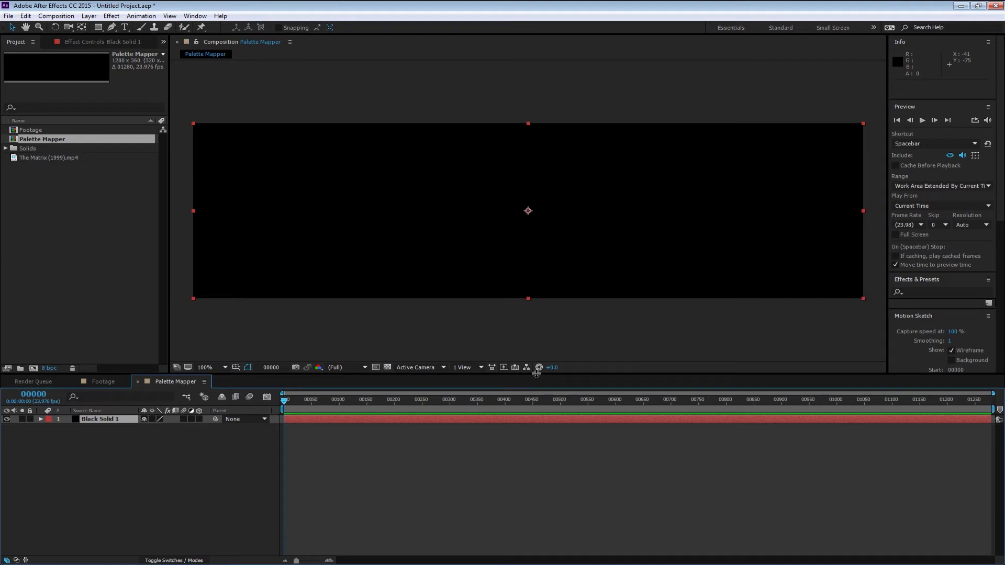
Apply the Richard Rosenman Palette Mapper effect to the black solid layer.
{"action": "left_click", "coordinate": [112, 16]}
{"action": "mouse_move", "coordinate": [120, 213]}
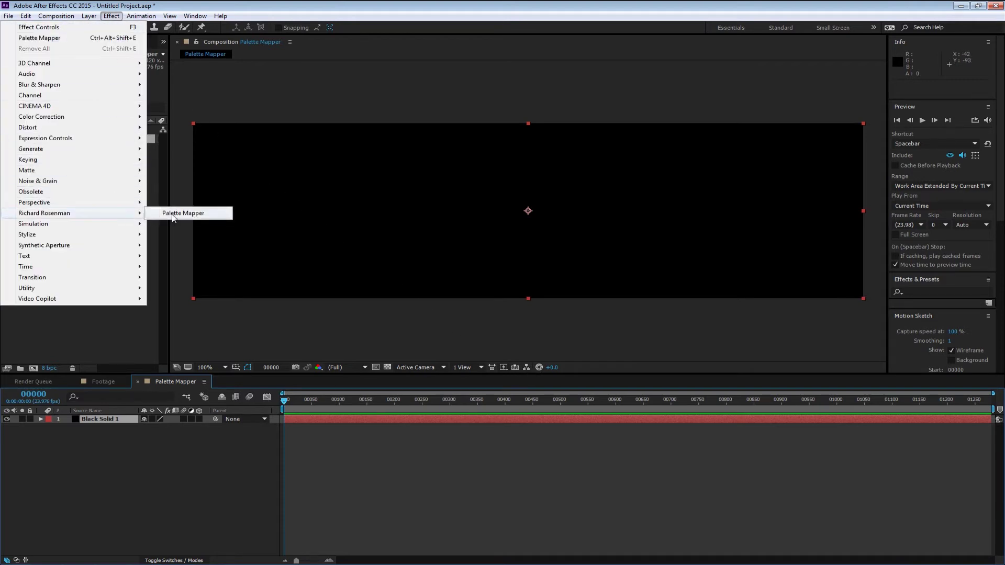
{"action": "left_click", "coordinate": [175, 214]}
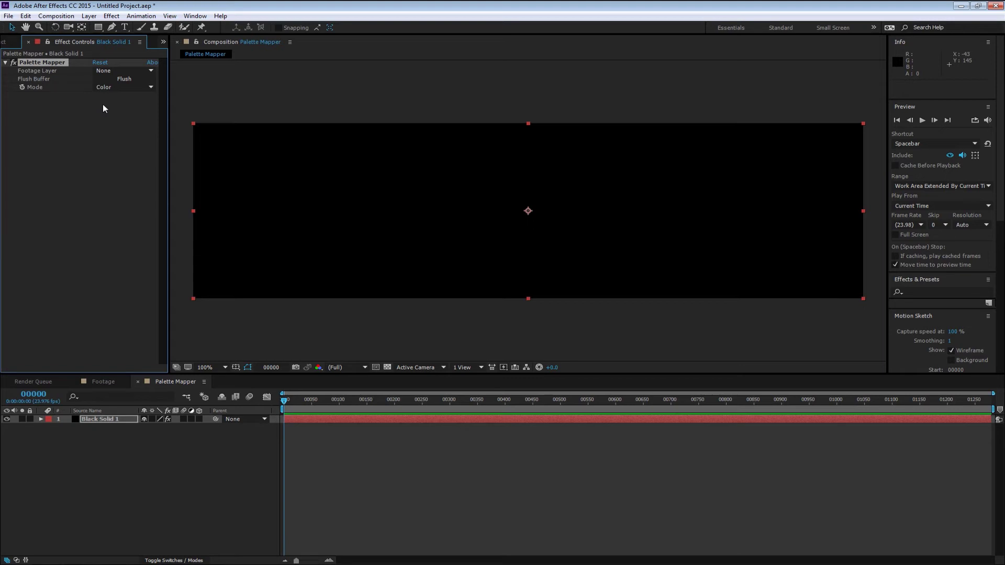
Place the Footage composition above the black solid in the timeline, and turn off its visibility and audio.
{"action": "left_click", "coordinate": [14, 41]}
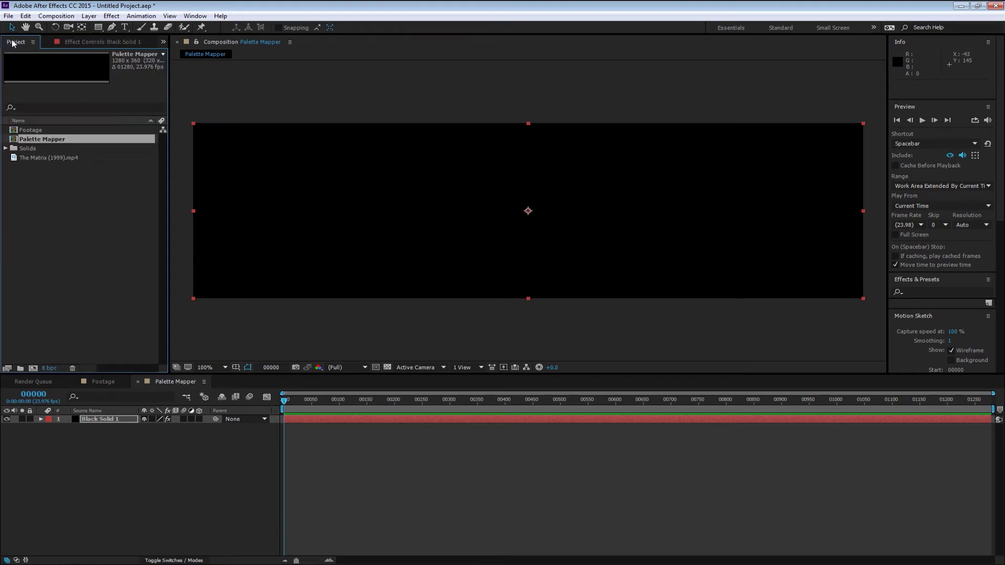
{"action": "left_click_drag", "start_coordinate": [39, 130], "coordinate": [102, 419]}
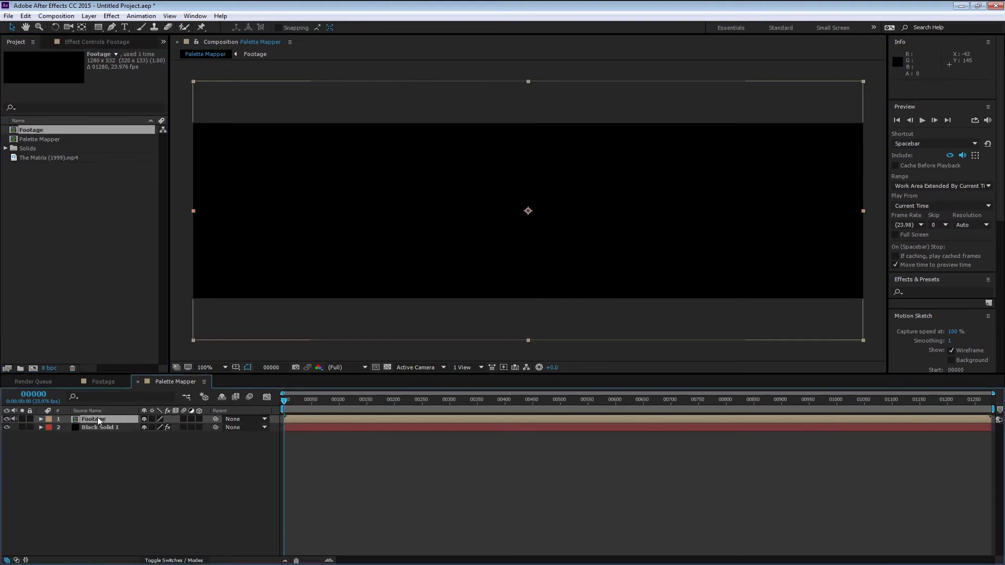
{"action": "left_click", "coordinate": [7, 418]}
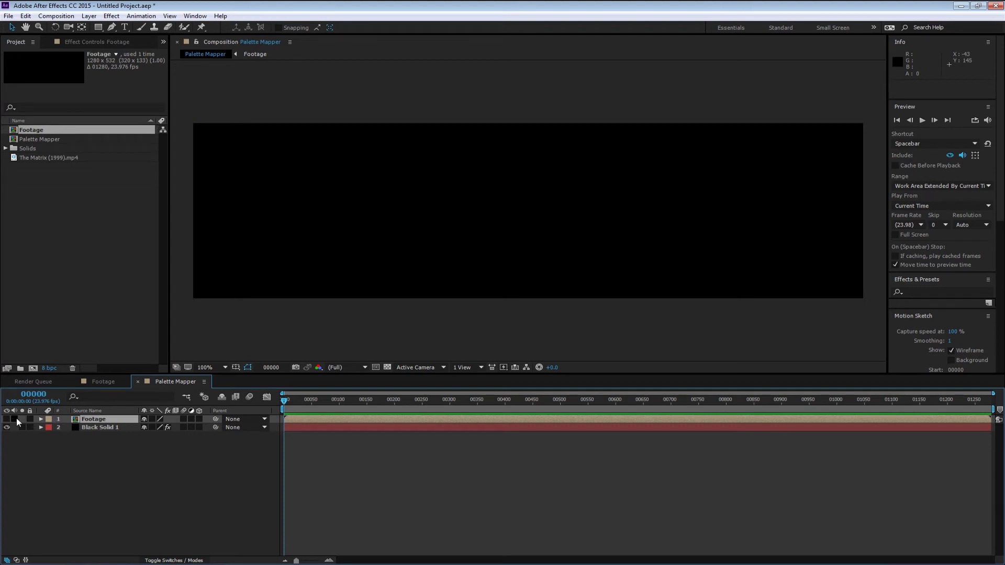
Set the Footage Layer of the black solid's Palette Mapper effect to 1. Footage.
{"action": "left_click", "coordinate": [91, 428]}
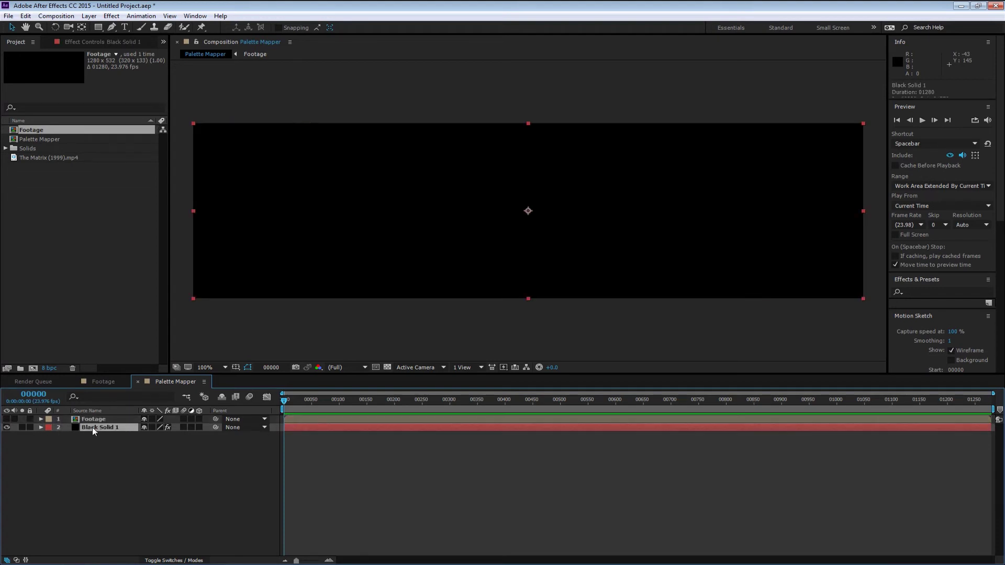
{"action": "left_click", "coordinate": [104, 41]}
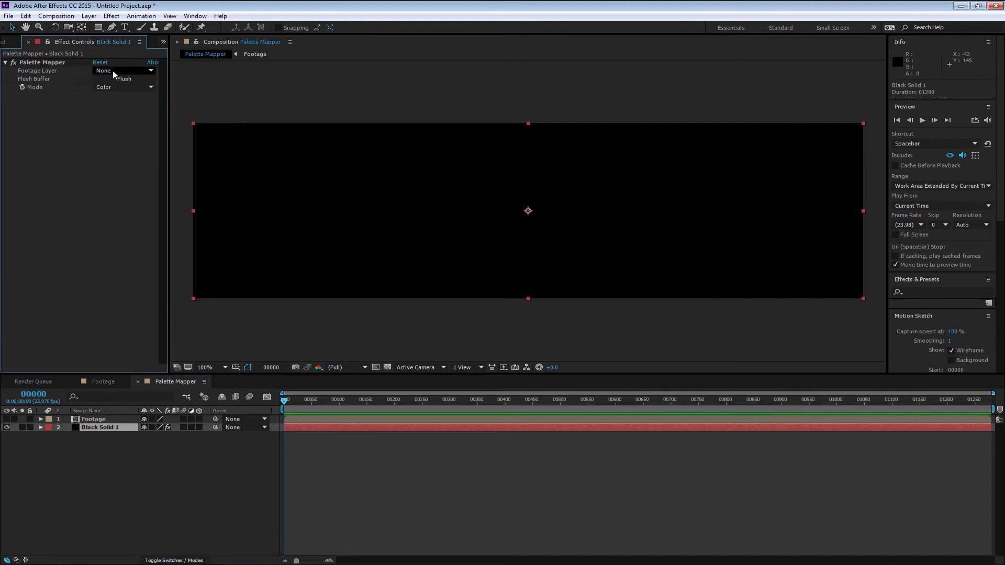
{"action": "left_click", "coordinate": [147, 70]}
{"action": "left_click", "coordinate": [125, 96]}
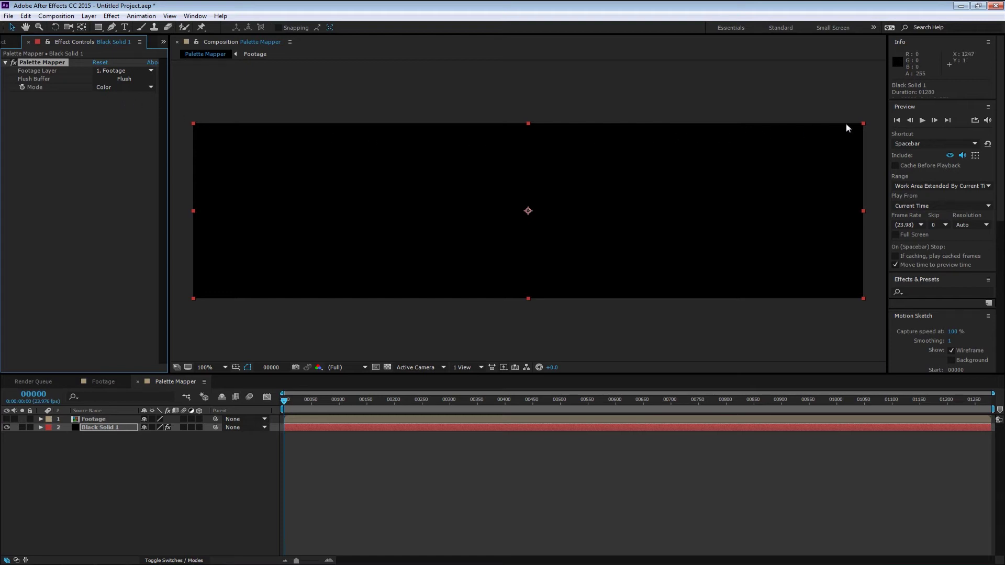
Play the whole Palette Mapper composition to generate the colour bars, and move to the last frame.
{"action": "left_click", "coordinate": [922, 121]}
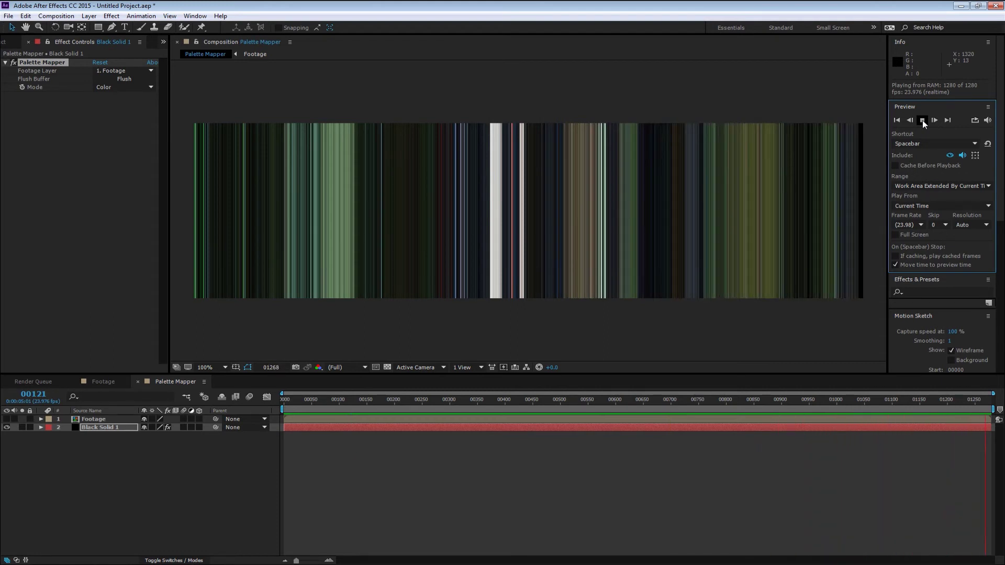
{"action": "left_click", "coordinate": [992, 400]}
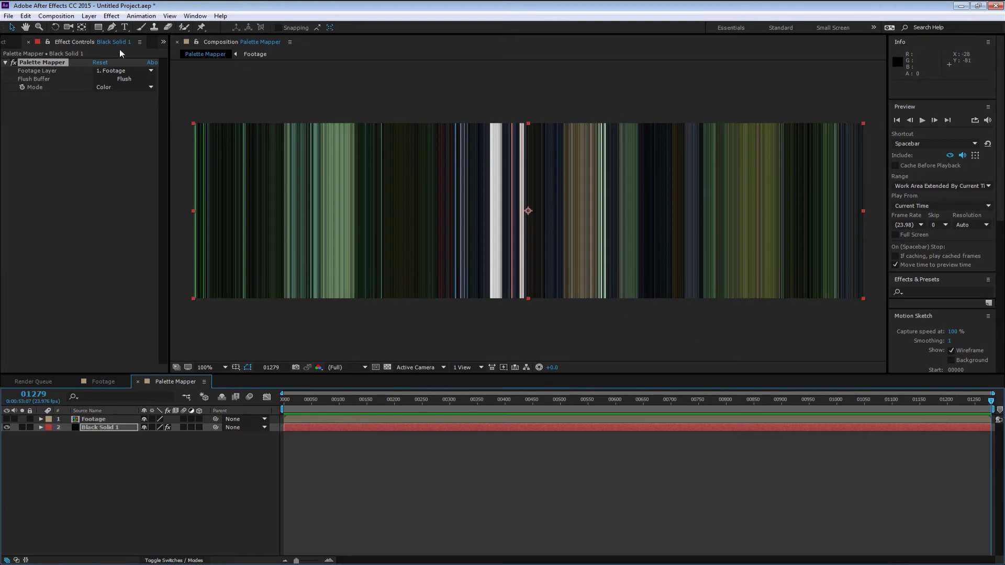
Add the last frame of the Palette Mapper composition to the render queue as a still image.
{"action": "left_click", "coordinate": [69, 21]}
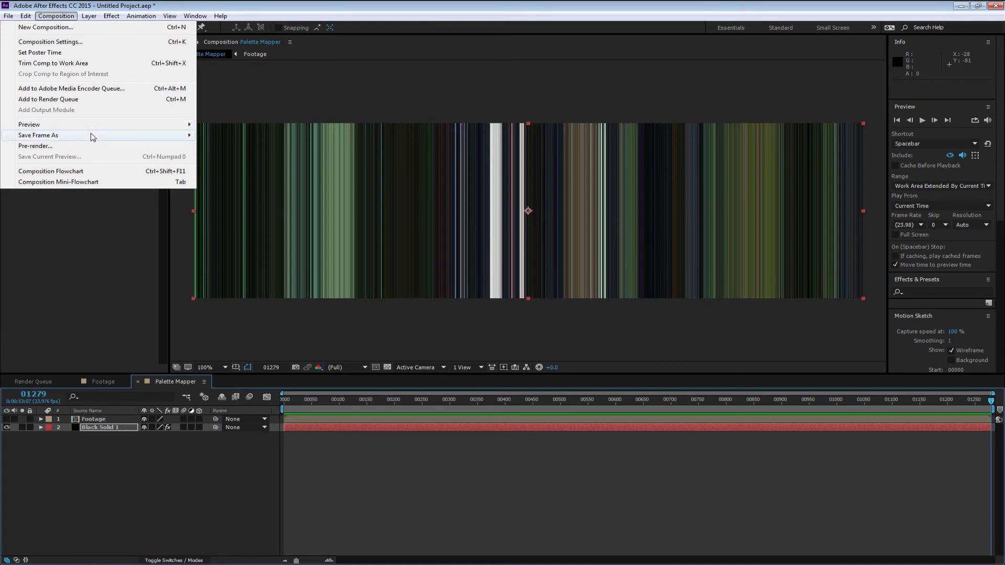
{"action": "mouse_move", "coordinate": [92, 137]}
{"action": "left_click", "coordinate": [218, 135]}
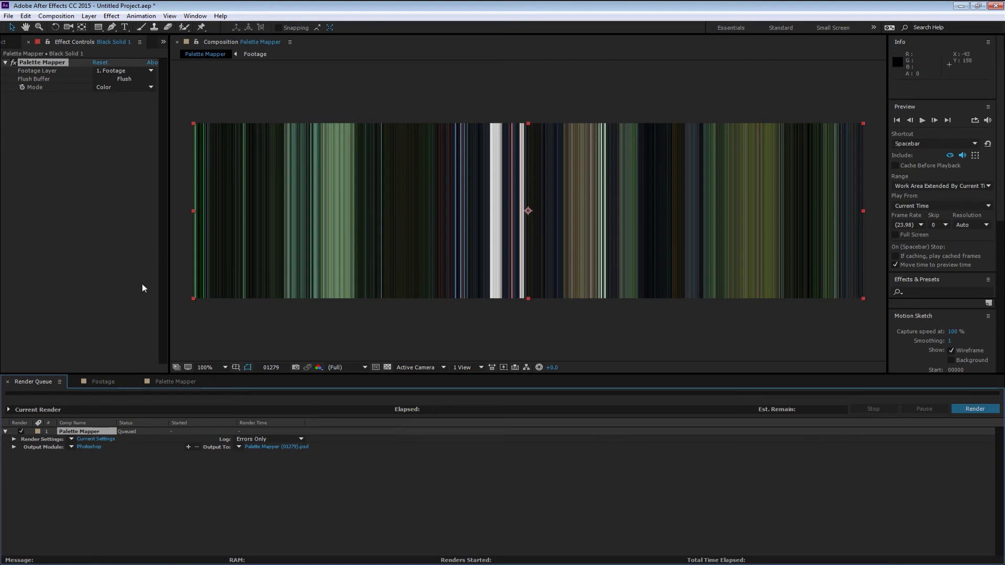
Set the quality to Best in the queued frame's render settings.
{"action": "left_click", "coordinate": [92, 438]}
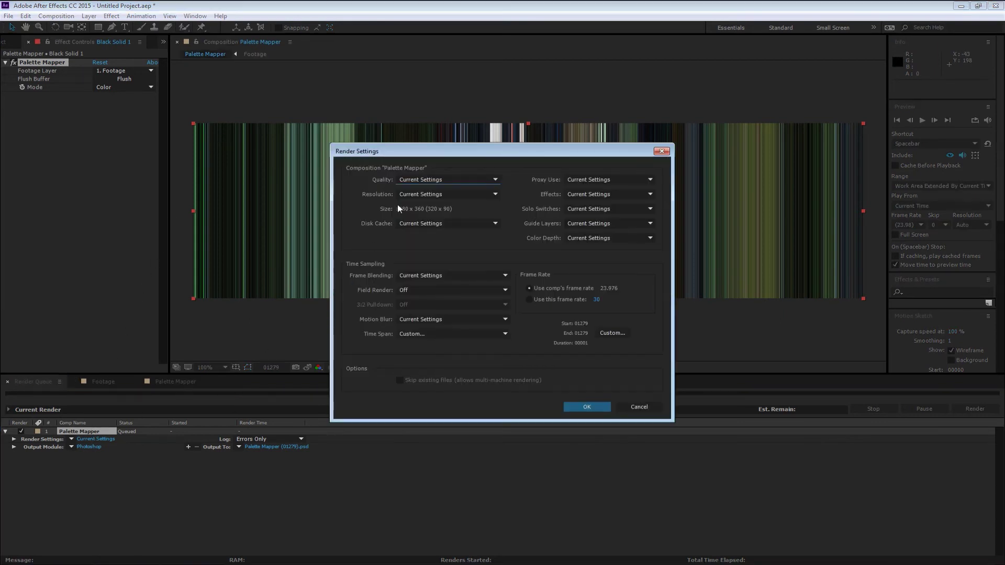
{"action": "left_click", "coordinate": [412, 180]}
{"action": "left_click", "coordinate": [413, 204]}
{"action": "left_click", "coordinate": [422, 194]}
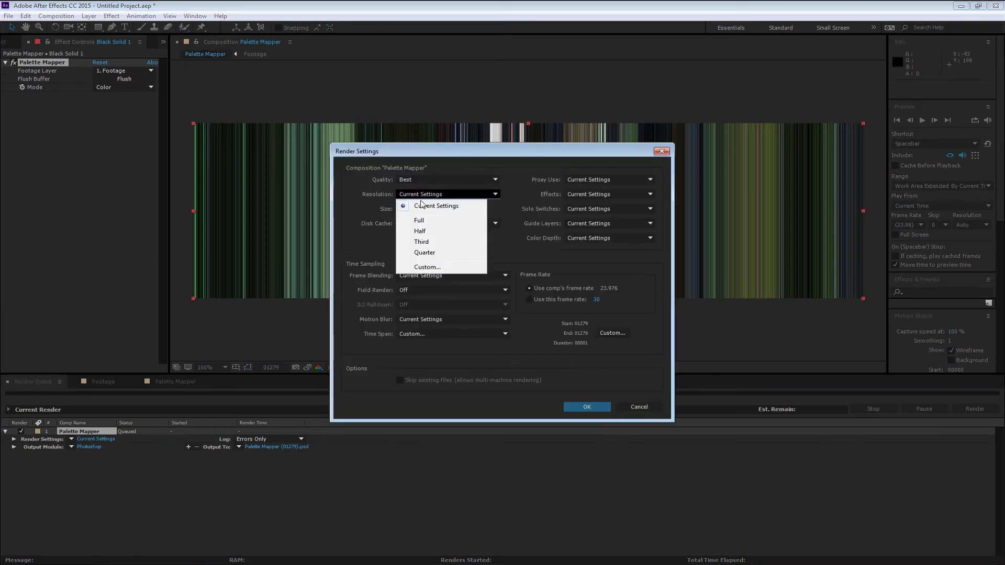
{"action": "left_click", "coordinate": [422, 208]}
{"action": "left_click", "coordinate": [581, 407]}
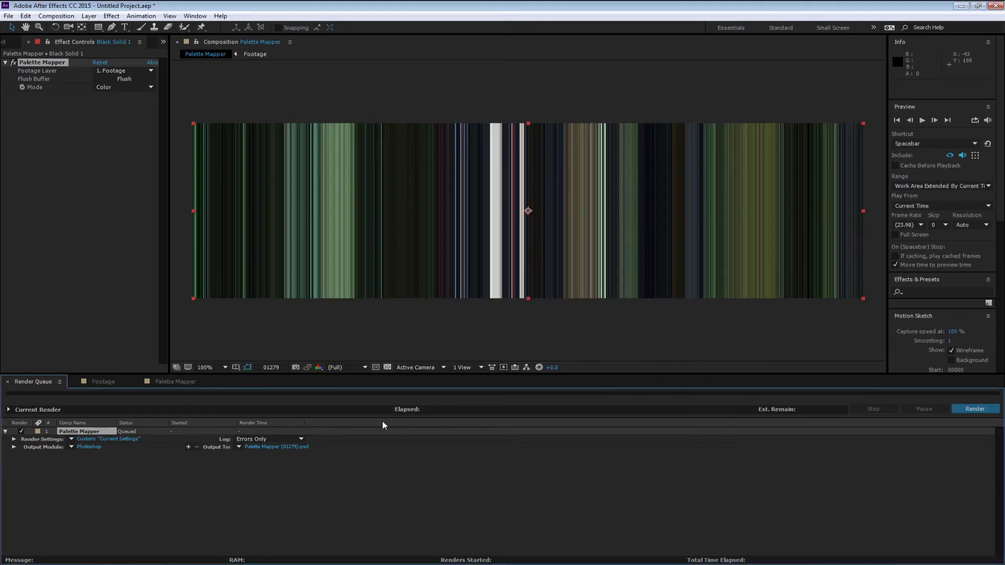
Set the output module format of the queued frame to PNG Sequence.
{"action": "left_click", "coordinate": [92, 447]}
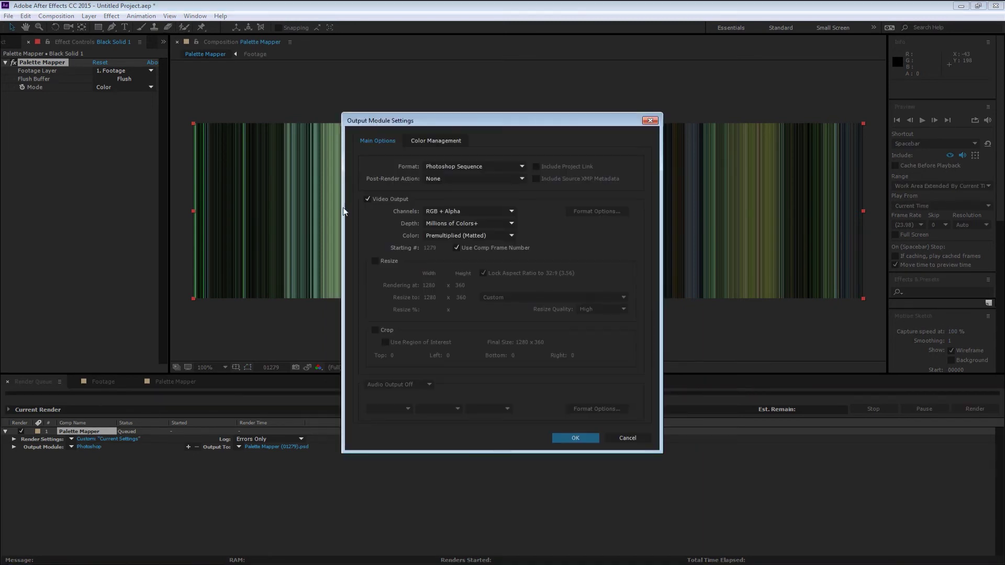
{"action": "left_click", "coordinate": [445, 167]}
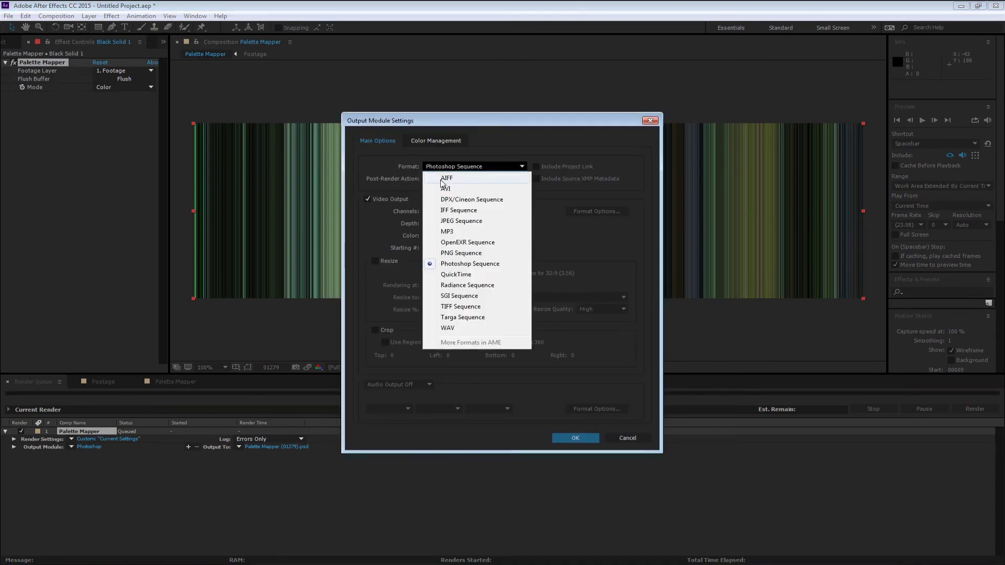
{"action": "left_click", "coordinate": [463, 253]}
{"action": "left_click", "coordinate": [574, 437]}
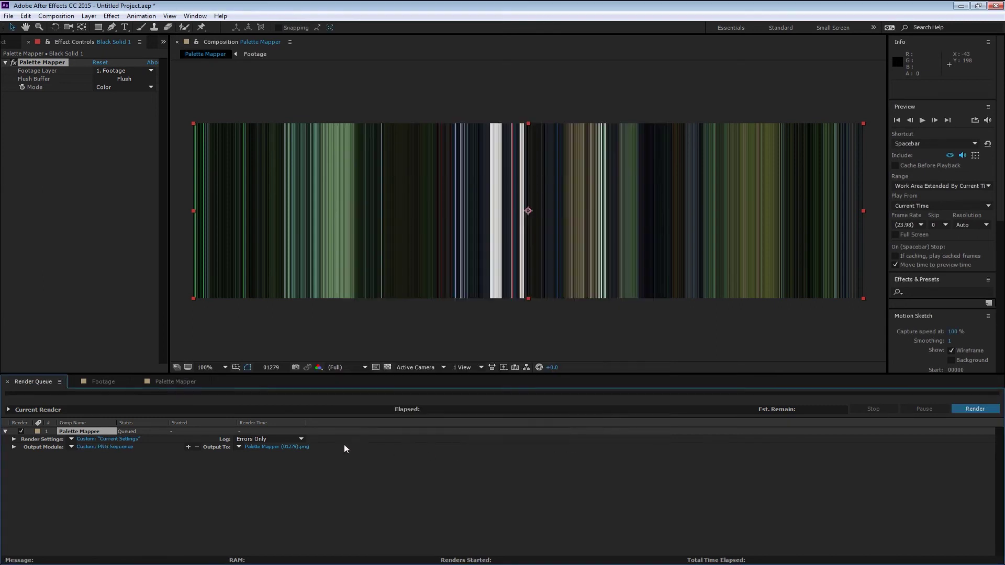
Save the output as Palette Mapper (01279).png in the Palette Mapper Tutorial folder, and render the frame.
{"action": "left_click", "coordinate": [298, 447]}
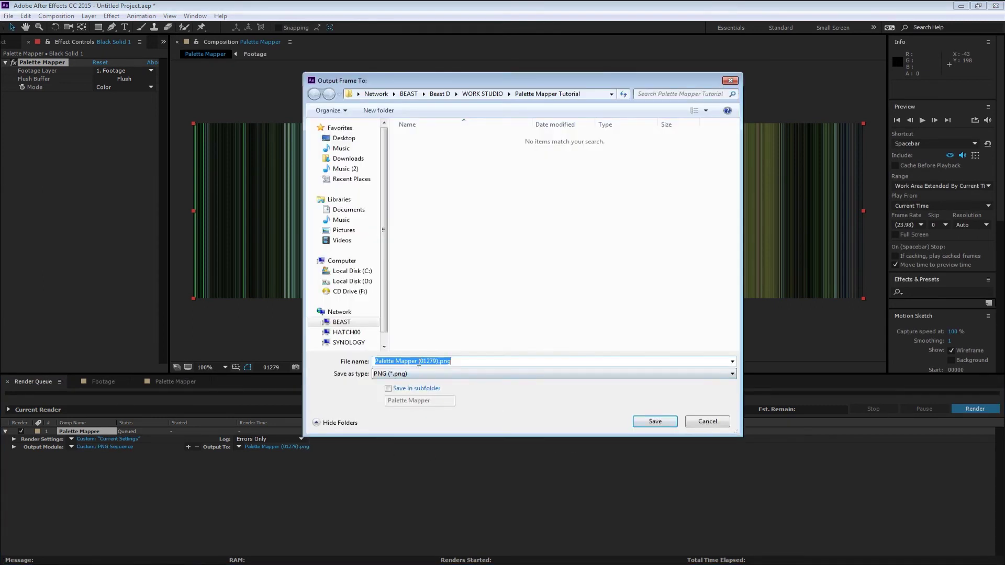
{"action": "left_click", "coordinate": [641, 423]}
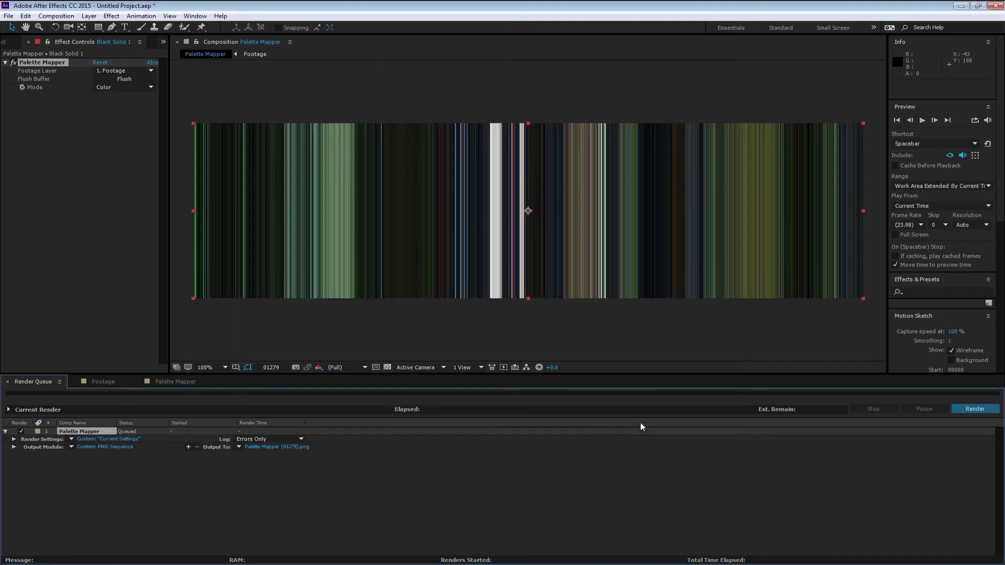
{"action": "left_click", "coordinate": [965, 408]}
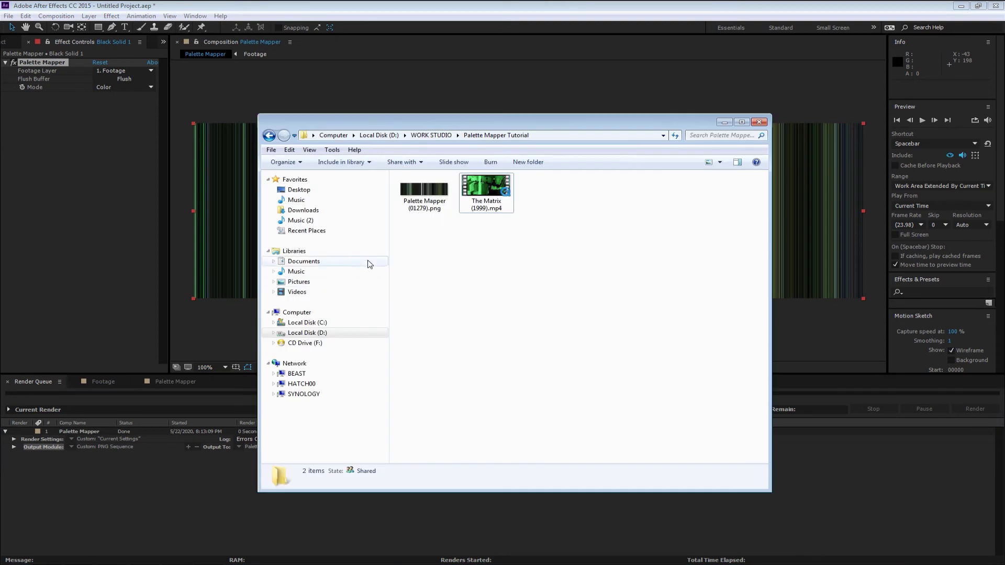
View the rendered Palette Mapper (01279).png from its folder in Windows Photo Viewer, and put the viewer and folder window away.
{"action": "left_click", "coordinate": [425, 192]}
{"action": "double_click", "coordinate": [424, 192]}
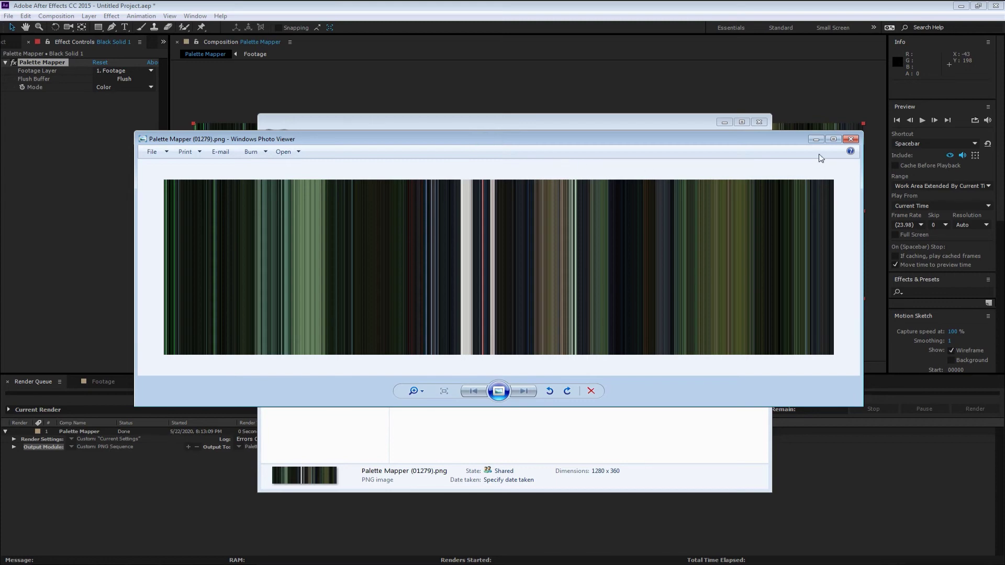
{"action": "left_click", "coordinate": [848, 139]}
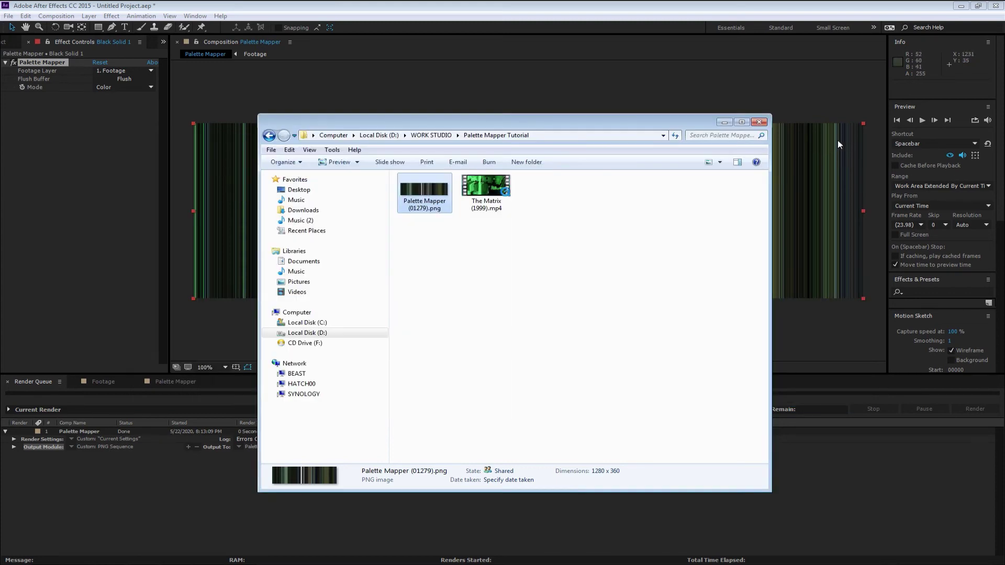
{"action": "left_click", "coordinate": [724, 123]}
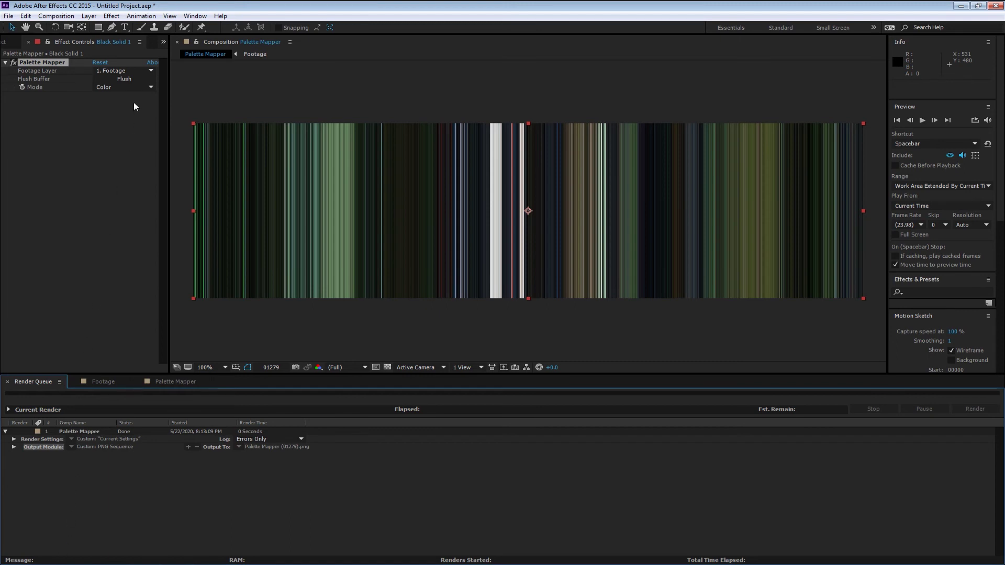
Try the Luminance mode of the black solid's Palette Mapper effect, and return it to Color.
{"action": "left_click", "coordinate": [130, 87]}
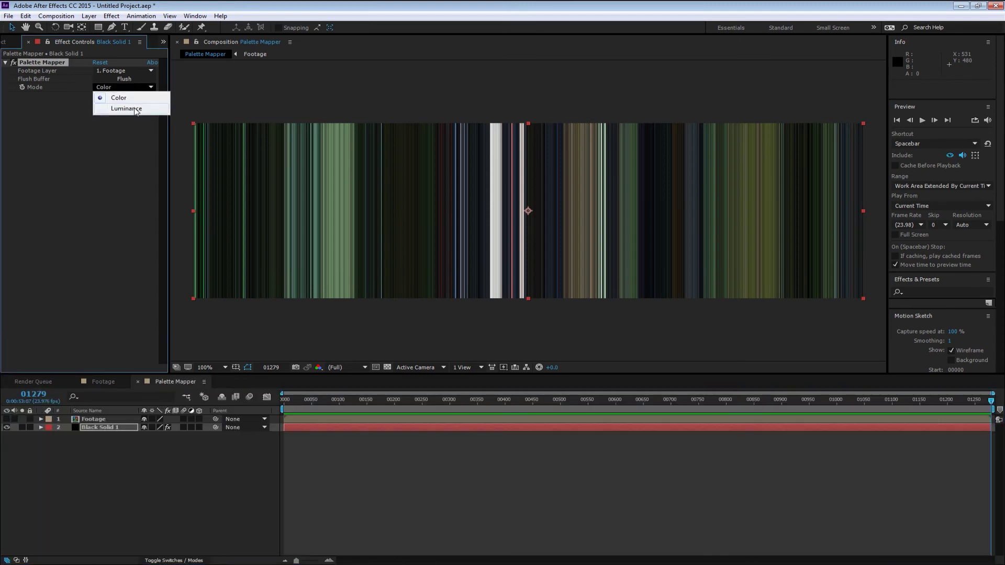
{"action": "left_click", "coordinate": [134, 109]}
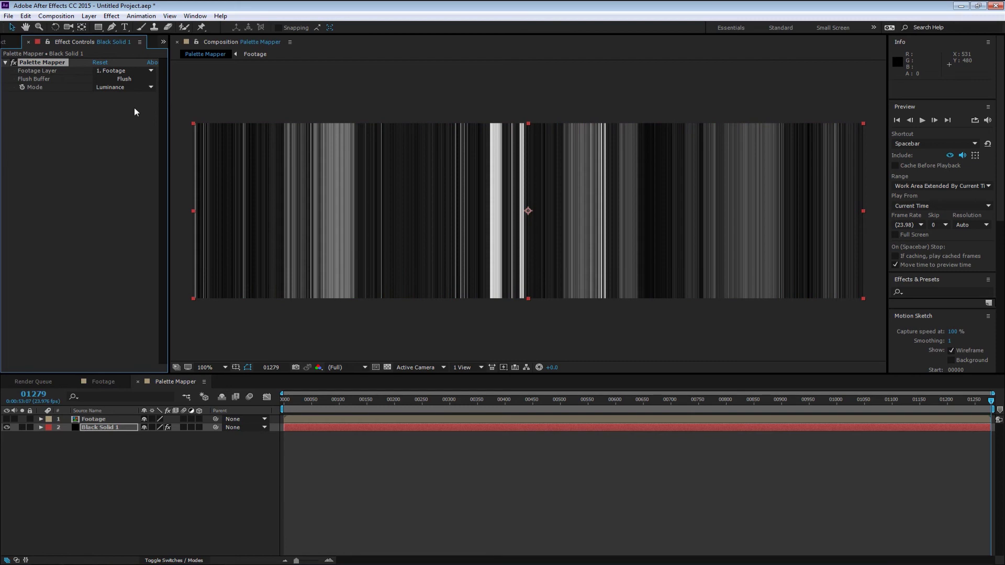
{"action": "left_click", "coordinate": [134, 88]}
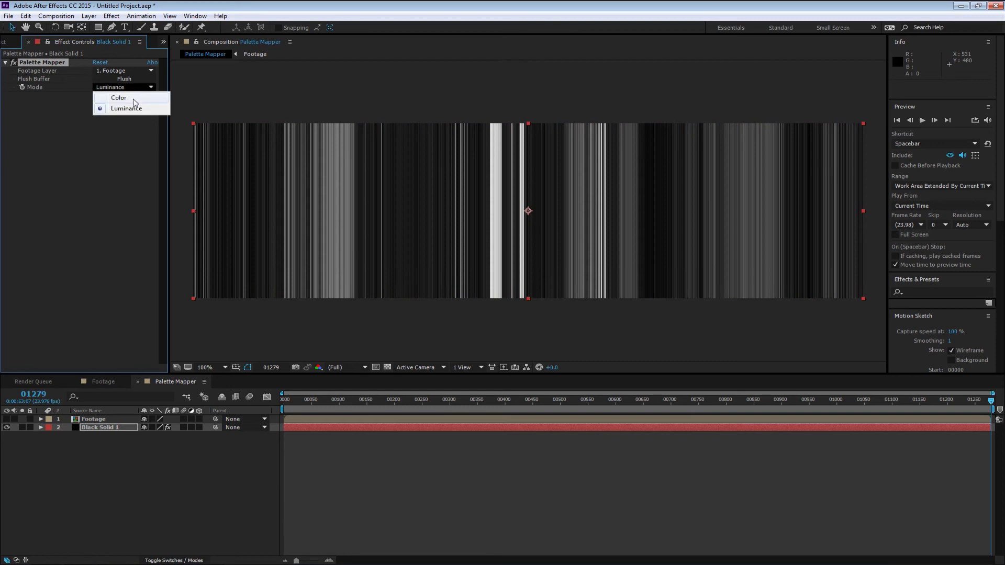
{"action": "left_click", "coordinate": [125, 98]}
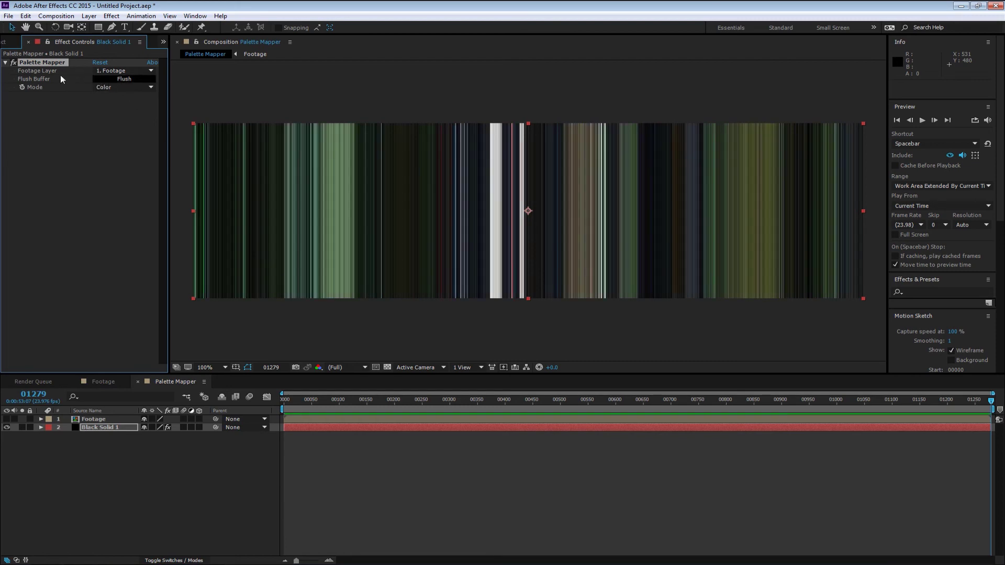
Go to the first frame of the composition, and flush the Palette Mapper effect's buffer.
{"action": "left_click", "coordinate": [109, 81]}
{"action": "key", "text": "Home"}
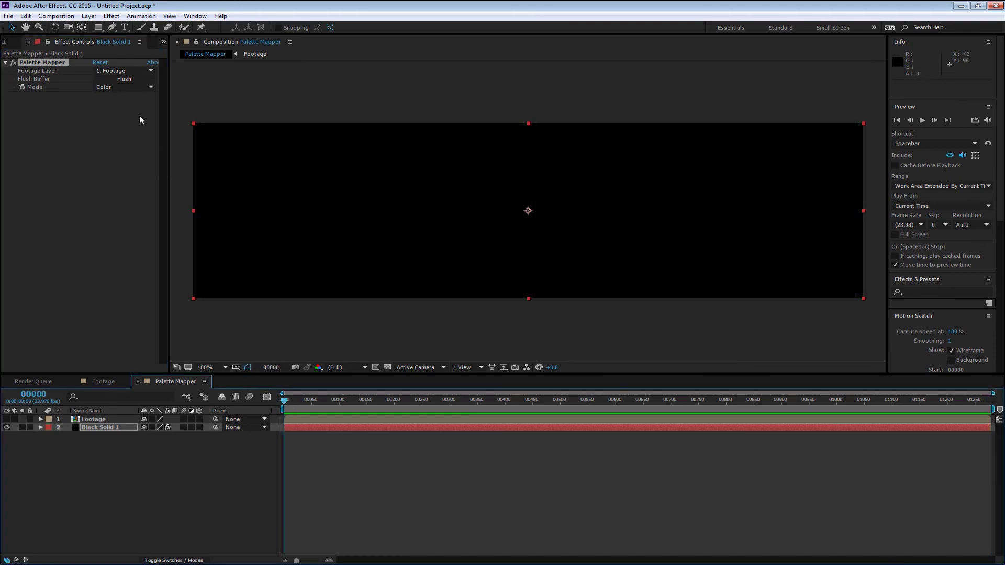
{"action": "left_click", "coordinate": [125, 79]}
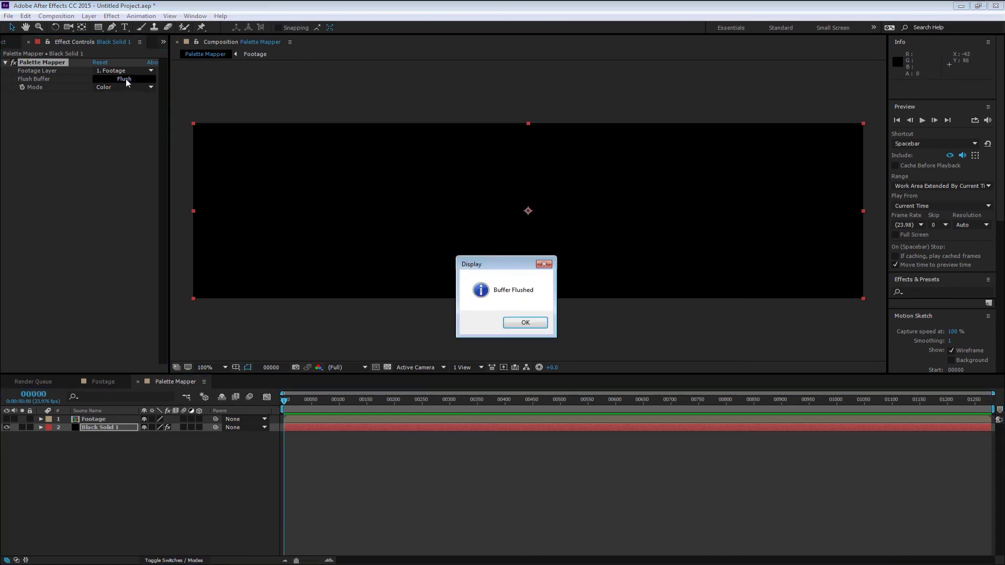
{"action": "left_click", "coordinate": [526, 323]}
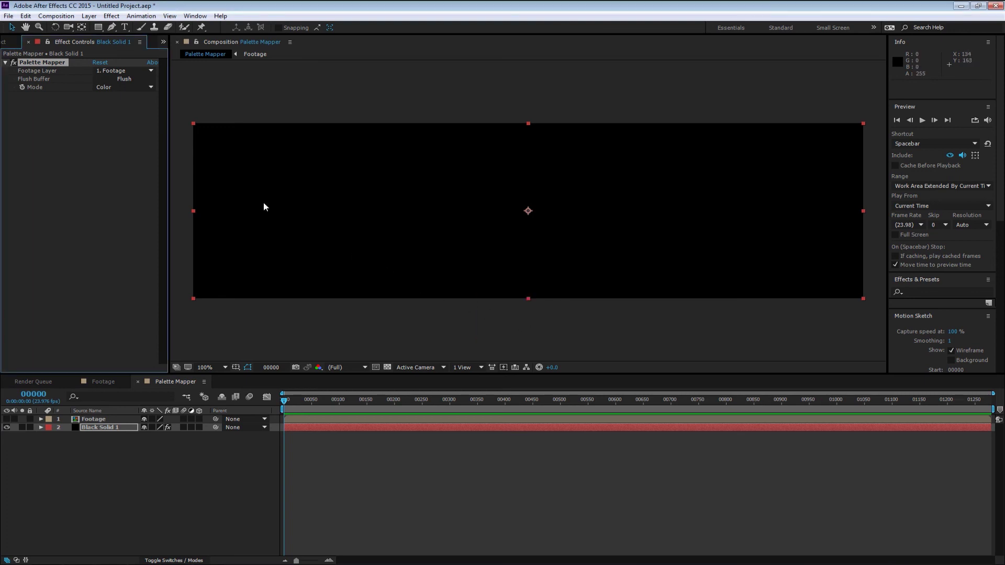
Purge all memory and disk cache, and accept deleting the cached files.
{"action": "left_click", "coordinate": [25, 16]}
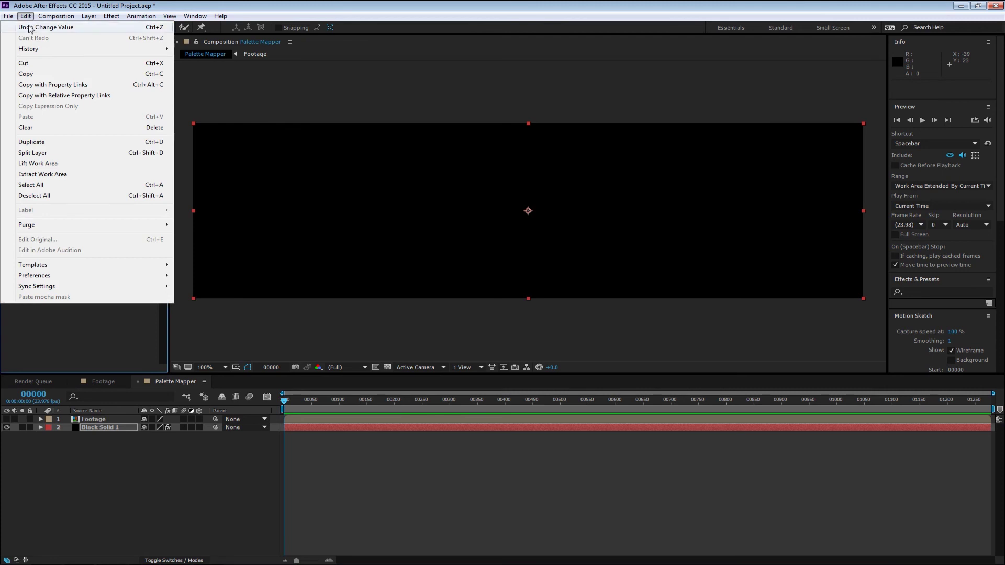
{"action": "mouse_move", "coordinate": [85, 226]}
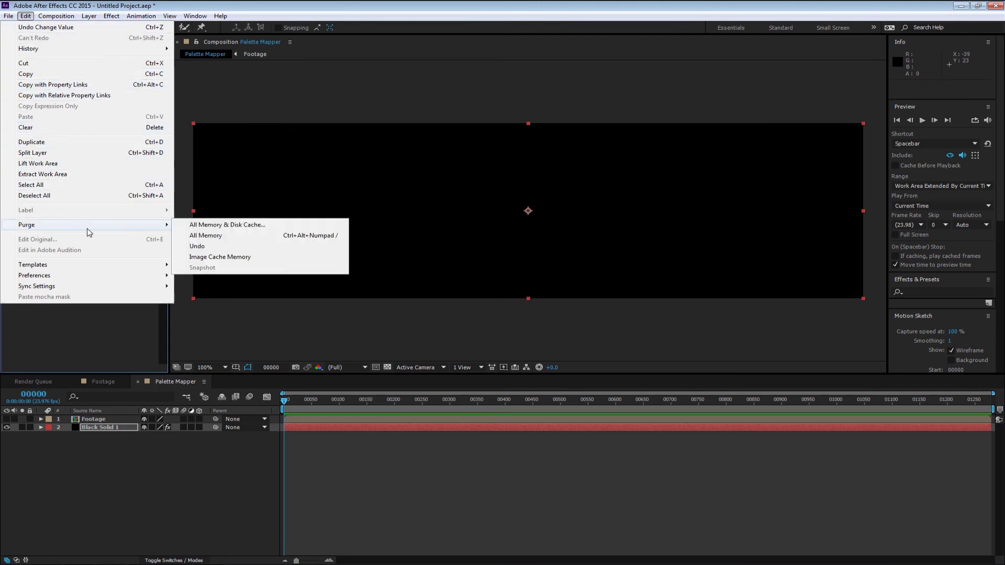
{"action": "left_click", "coordinate": [214, 226]}
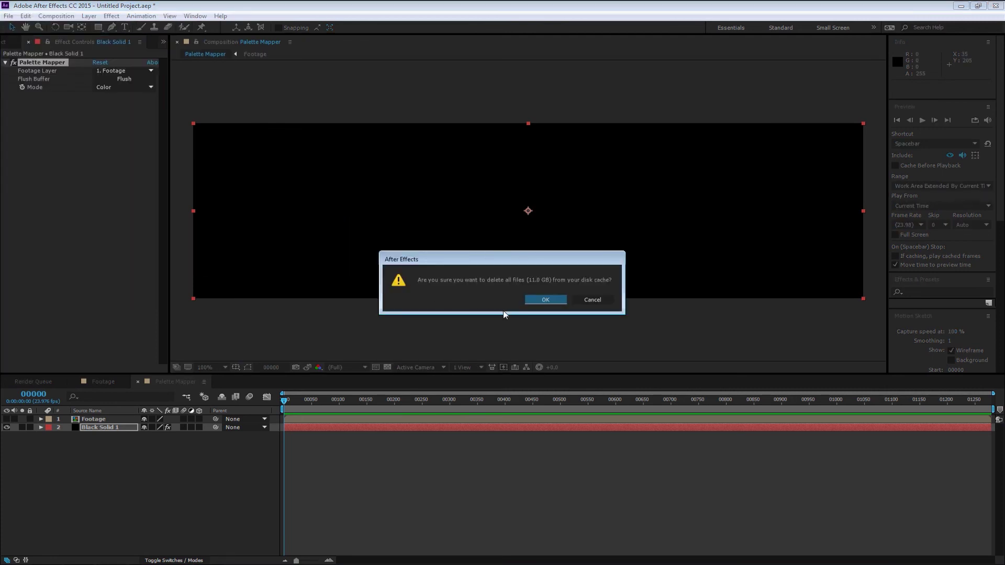
{"action": "left_click", "coordinate": [549, 302]}
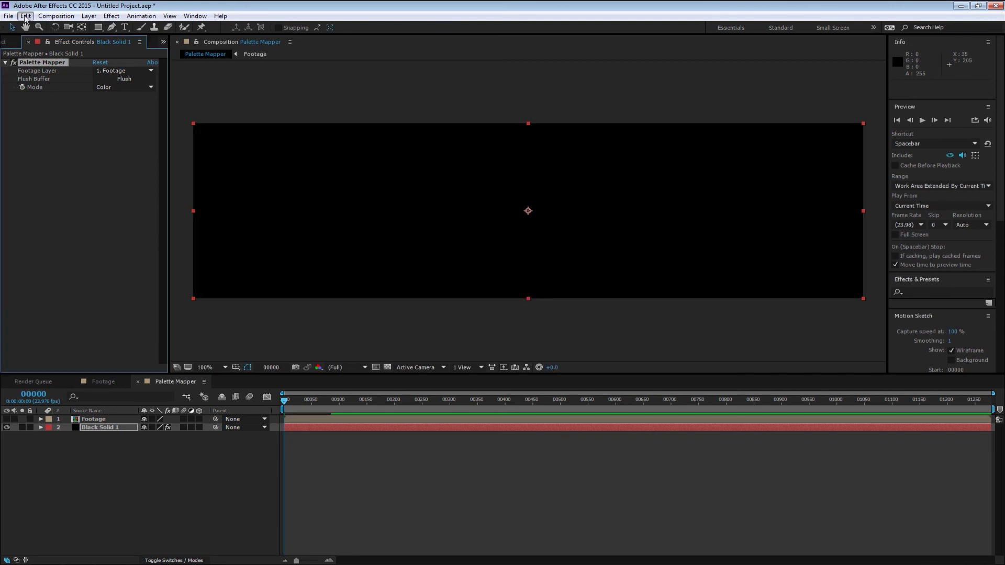
Switch the composition's preview resolution to Quarter and back to Auto.
{"action": "left_click", "coordinate": [344, 367]}
{"action": "left_click", "coordinate": [365, 426]}
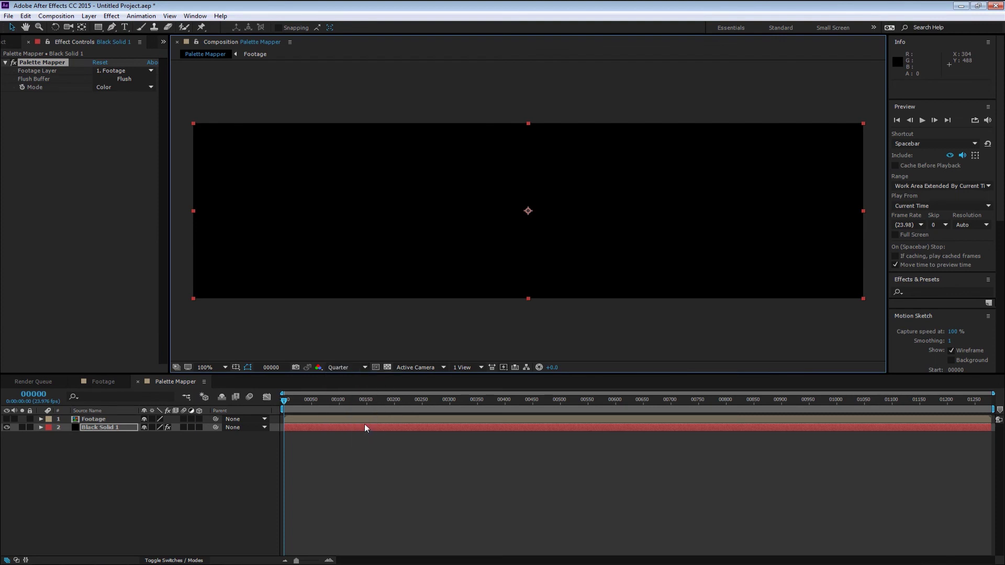
{"action": "left_click", "coordinate": [351, 374]}
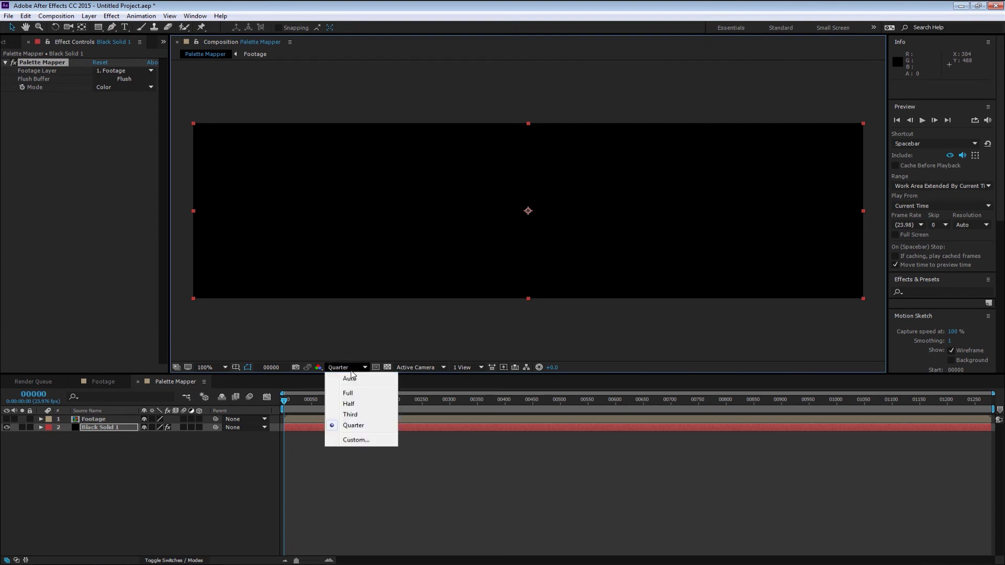
{"action": "left_click", "coordinate": [351, 377]}
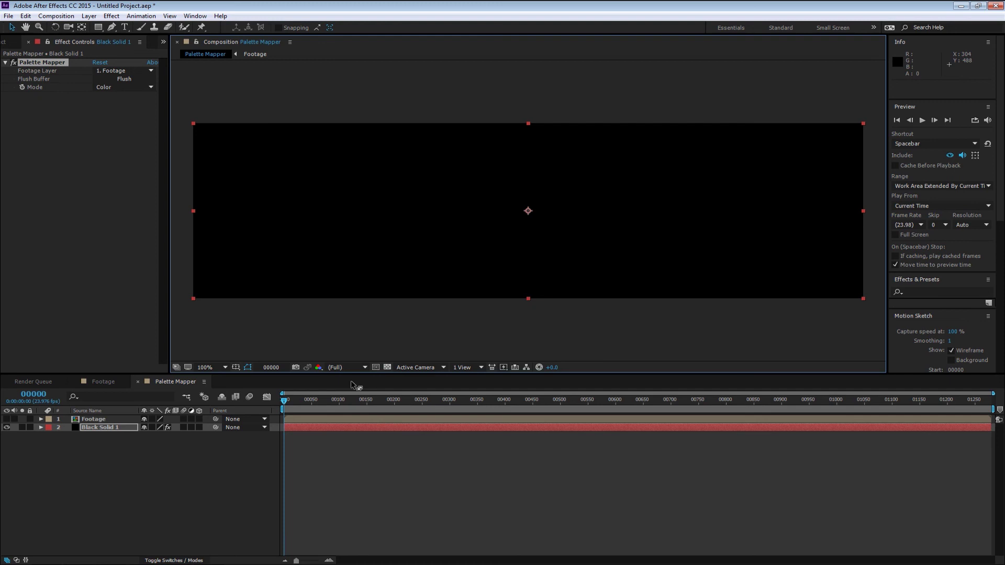